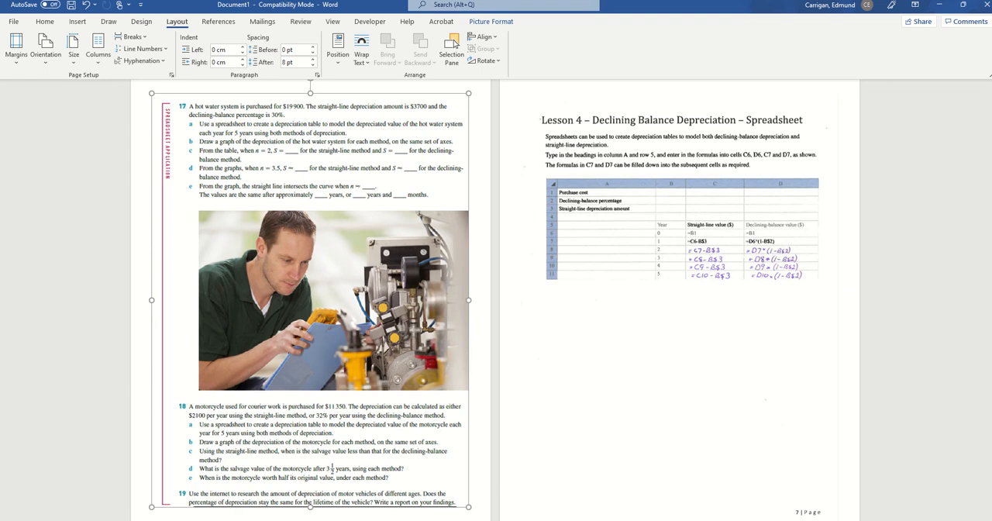
# - Switch to Excel and create a blank workbook
pyautogui.press('super')
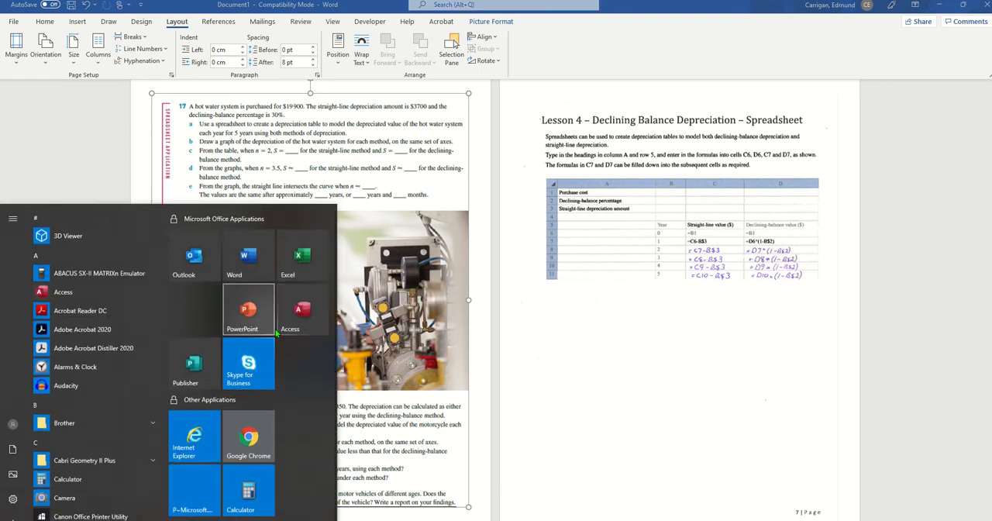
pyautogui.click(304, 258)
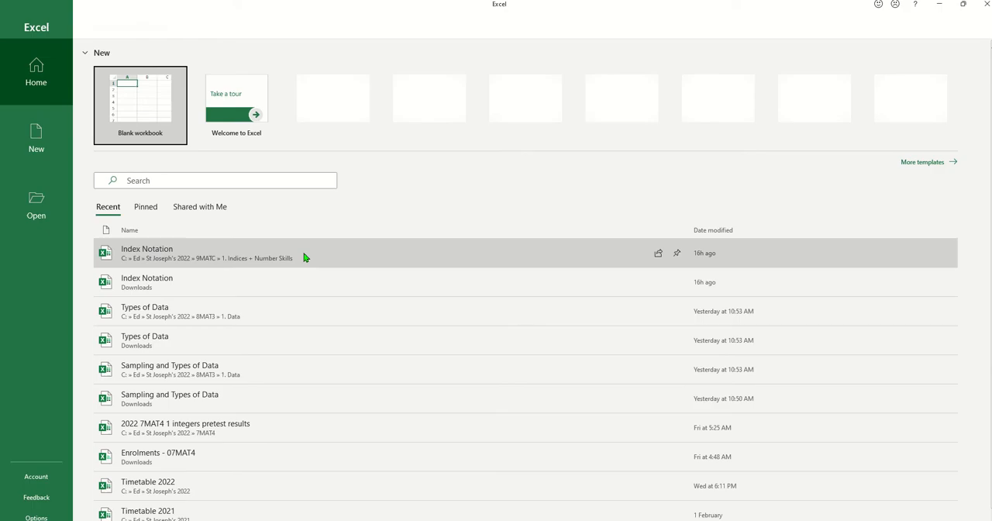
pyautogui.click(145, 107)
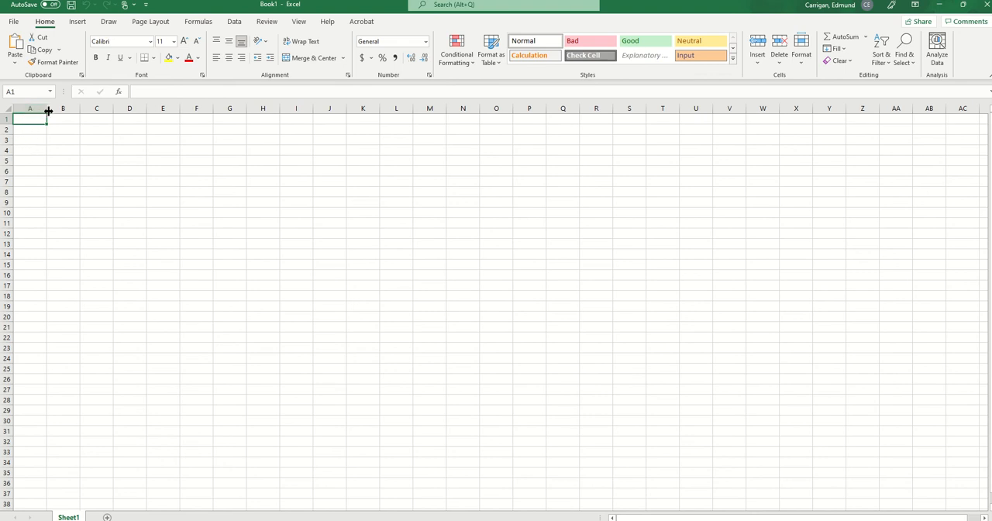
# - Widen column A to about three times its width and enter the label "Purchase Cost" in A1
pyautogui.moveTo(47, 109); pyautogui.dragTo(115, 119)
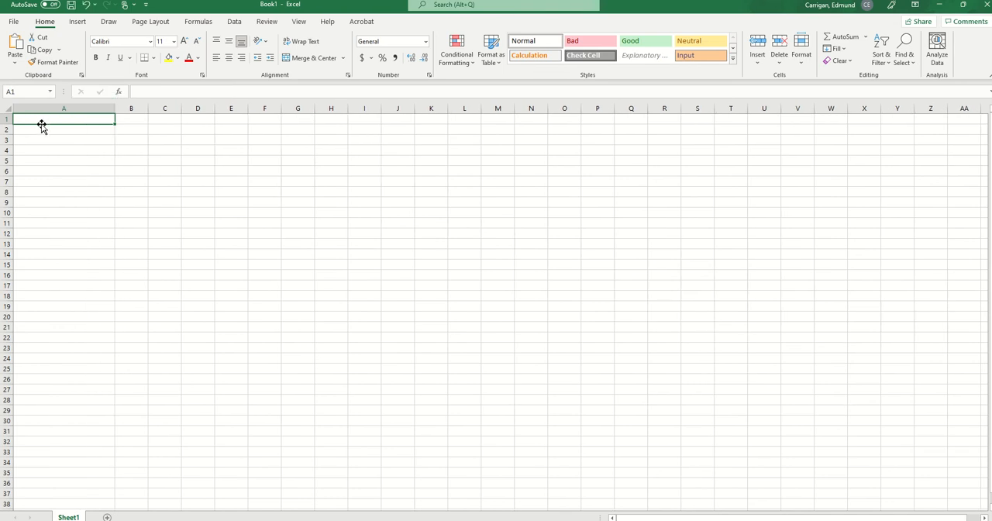
pyautogui.write('P')
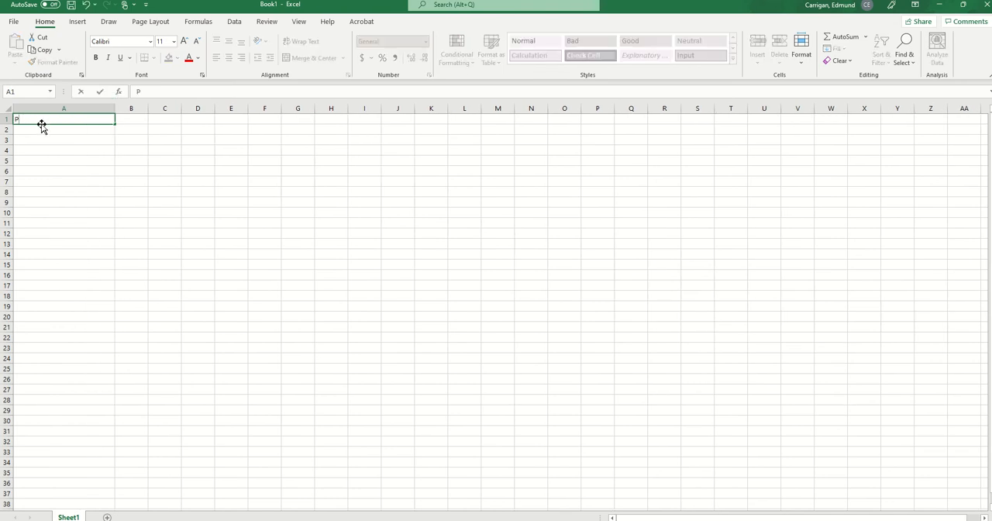
pyautogui.write('urchase Cost')
pyautogui.press('Return')
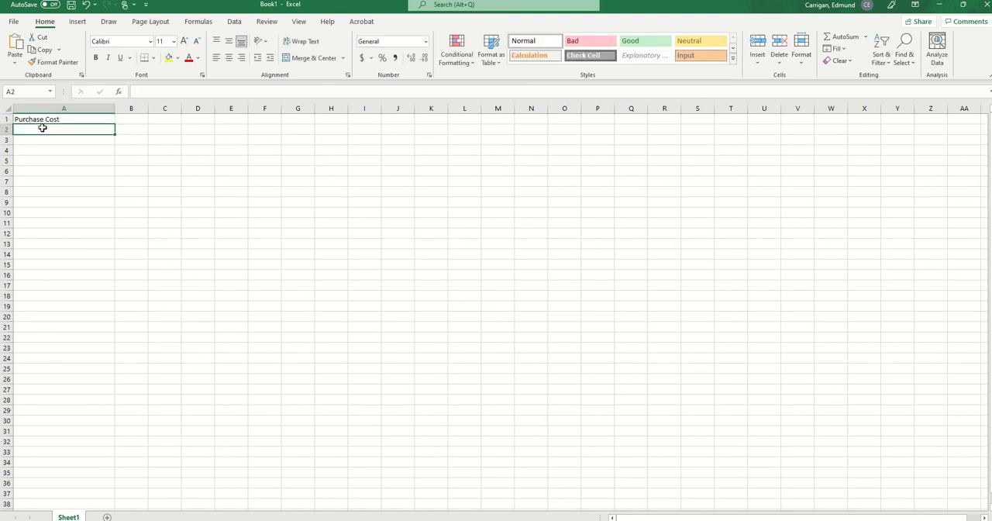
# - Enter the label "Declining-balance percentage" in A2
pyautogui.write('Dec')
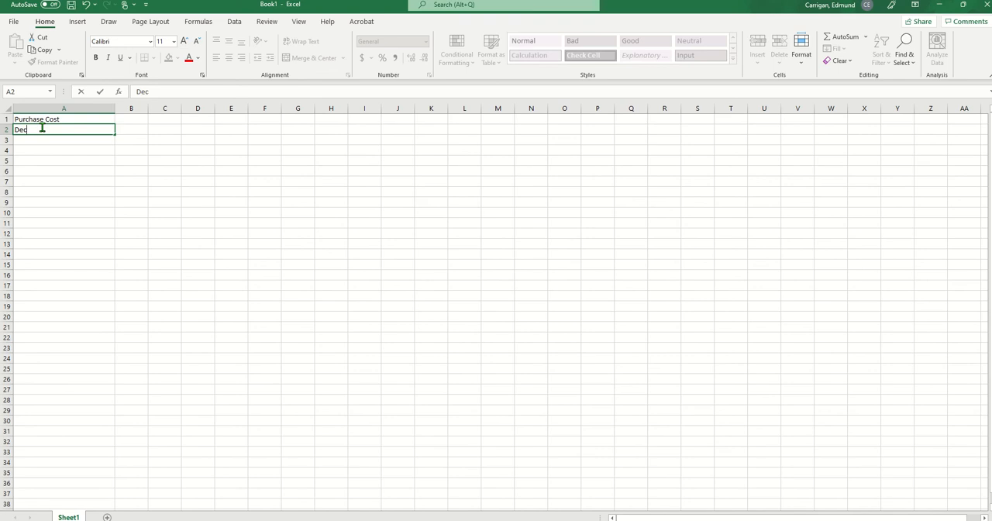
pyautogui.write('lining-balance p')
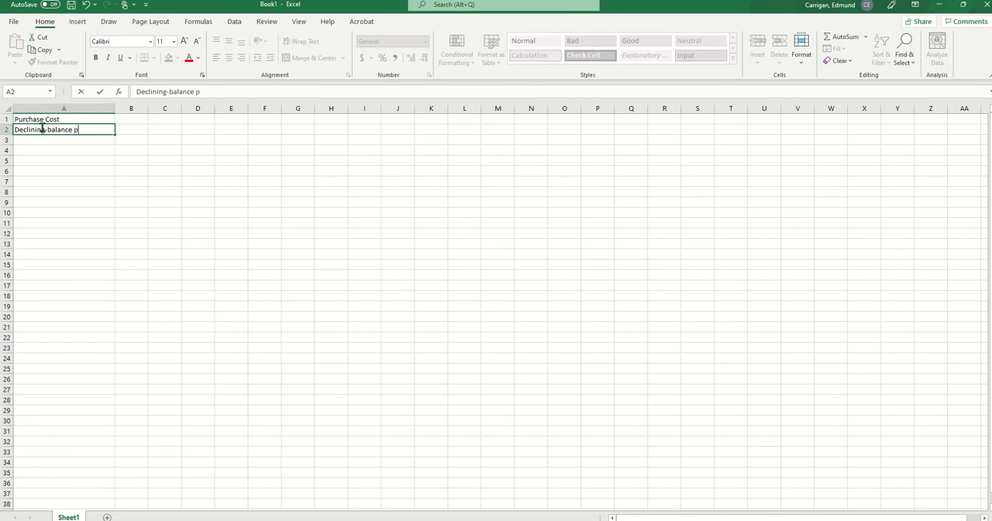
pyautogui.write('ercentage')
# - Enter the label "Straight-line depreciation amount" in A3 and widen column A until the text fits
pyautogui.click(63, 143)
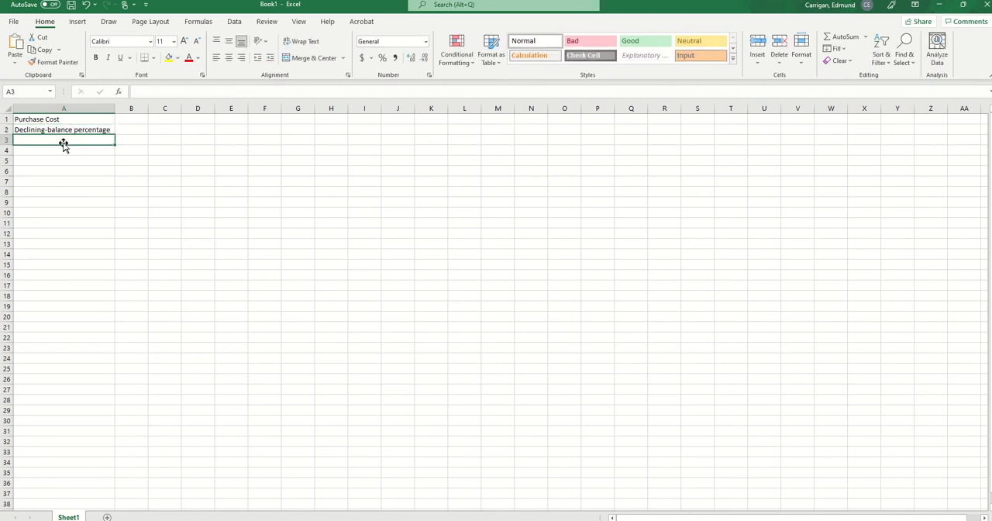
pyautogui.write('S')
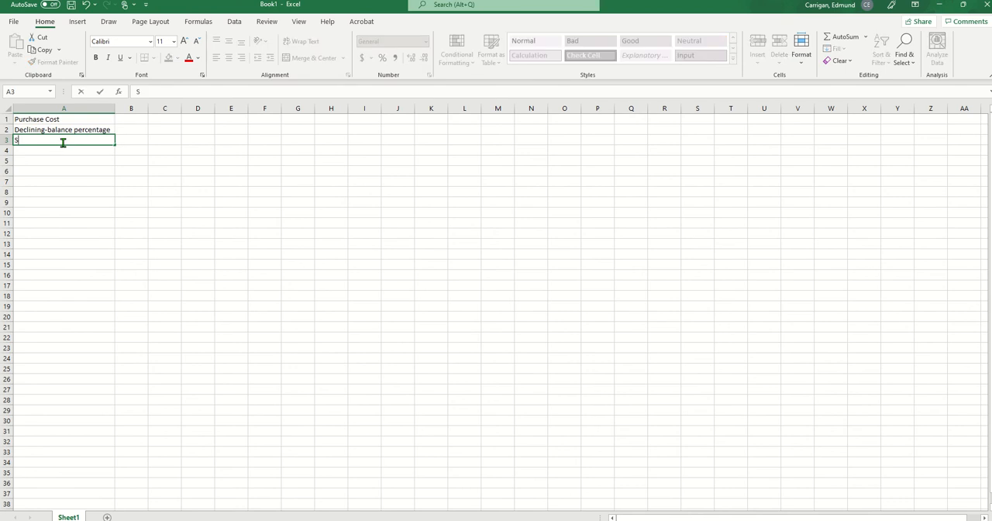
pyautogui.write('traight-line depreciat')
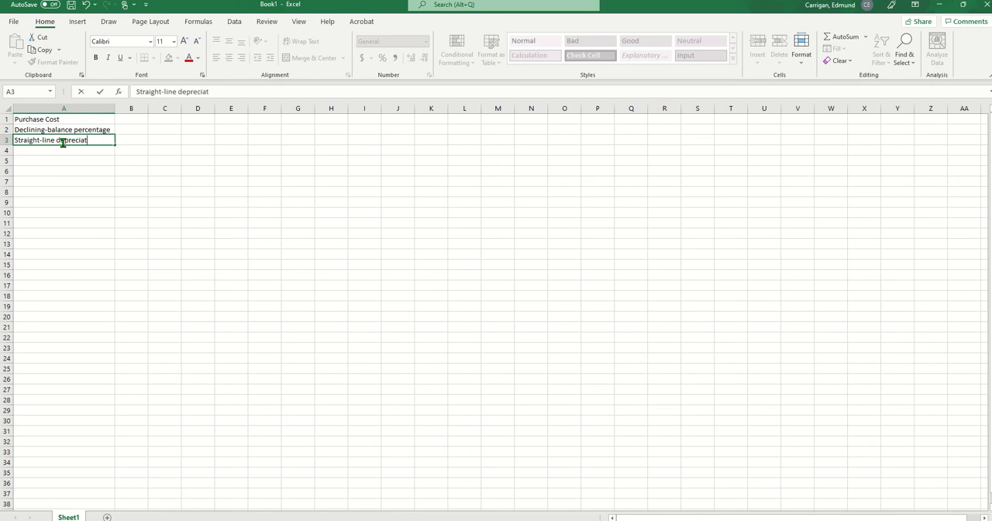
pyautogui.write('ion amount')
pyautogui.click(132, 264)
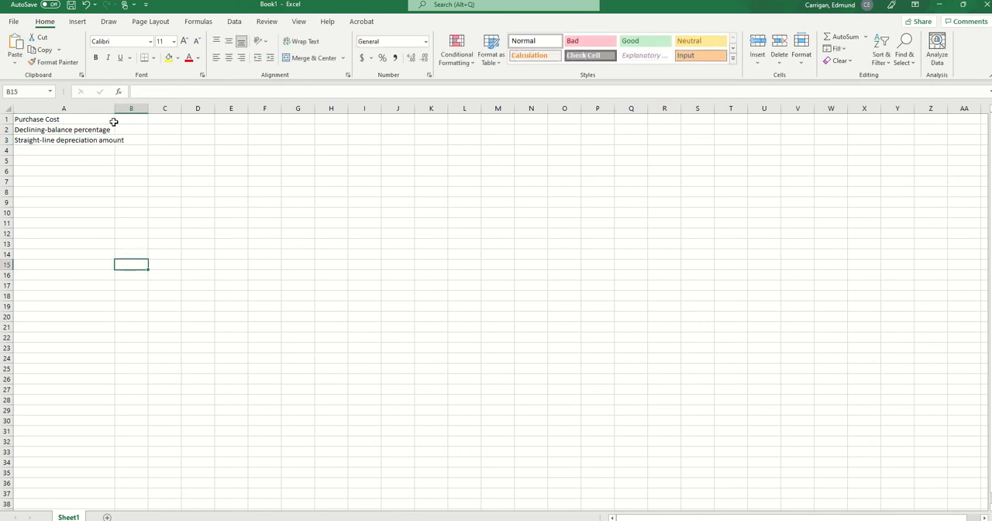
pyautogui.moveTo(115, 109); pyautogui.dragTo(143, 109)
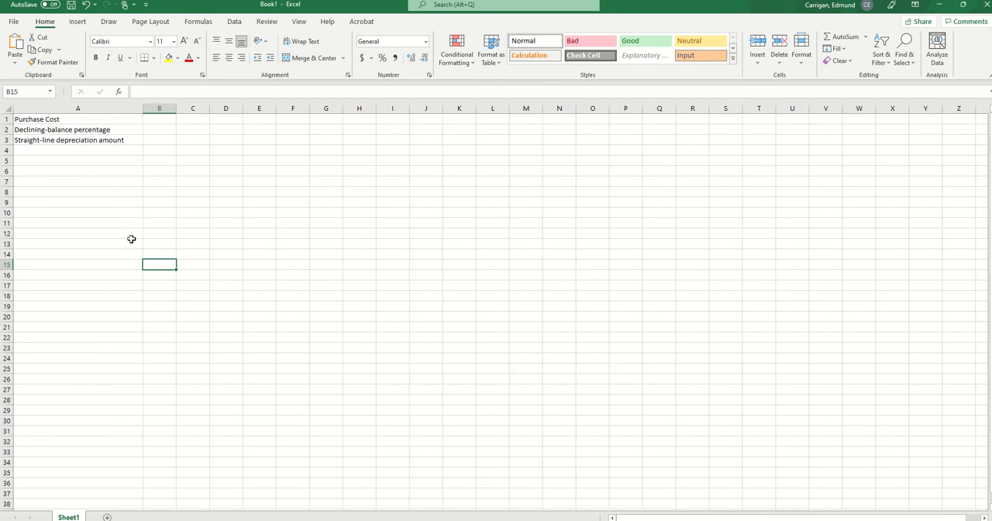
# - Append "( V0)" with the 0 as subscript to the A1 label, and "( r )" to the A2 label
pyautogui.click(92, 120)
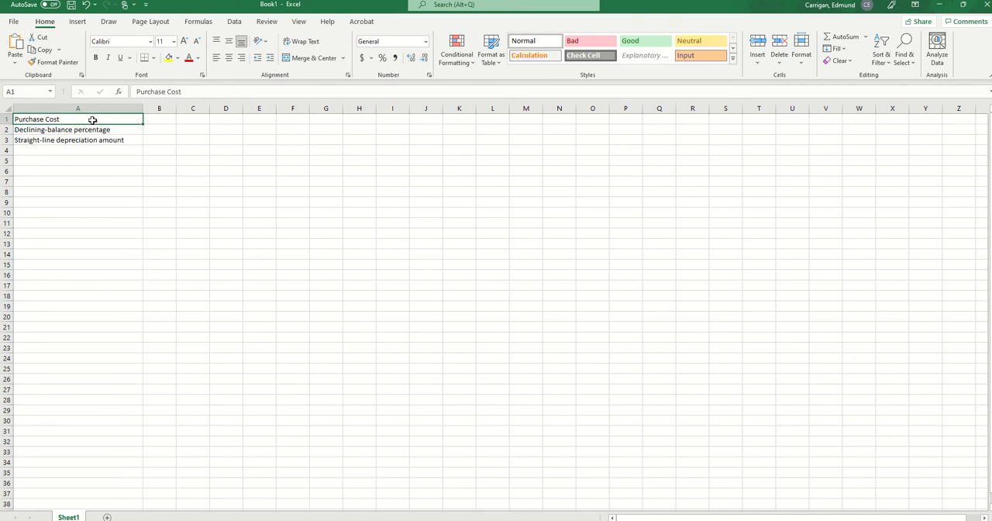
pyautogui.click(206, 91)
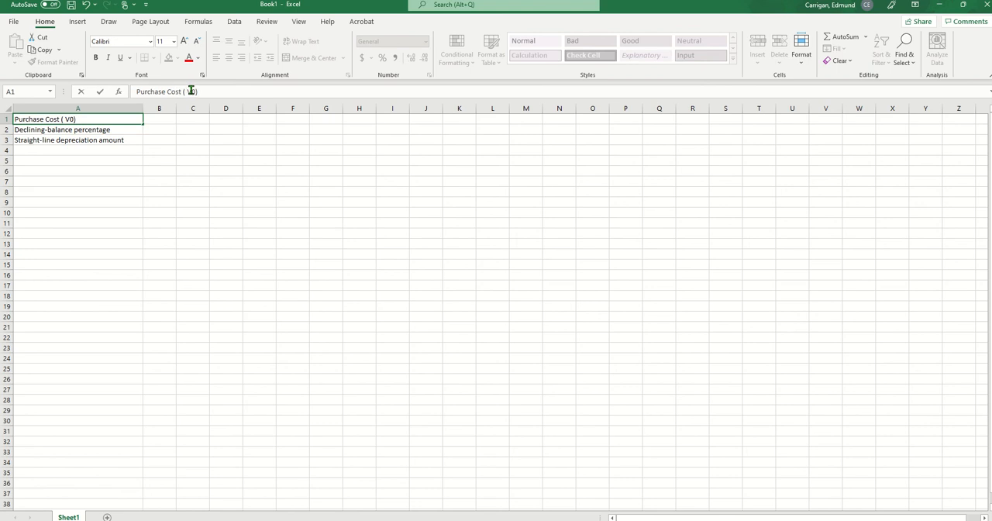
pyautogui.moveTo(193, 90); pyautogui.dragTo(196, 90)
pyautogui.click(202, 75)
pyautogui.click(203, 201)
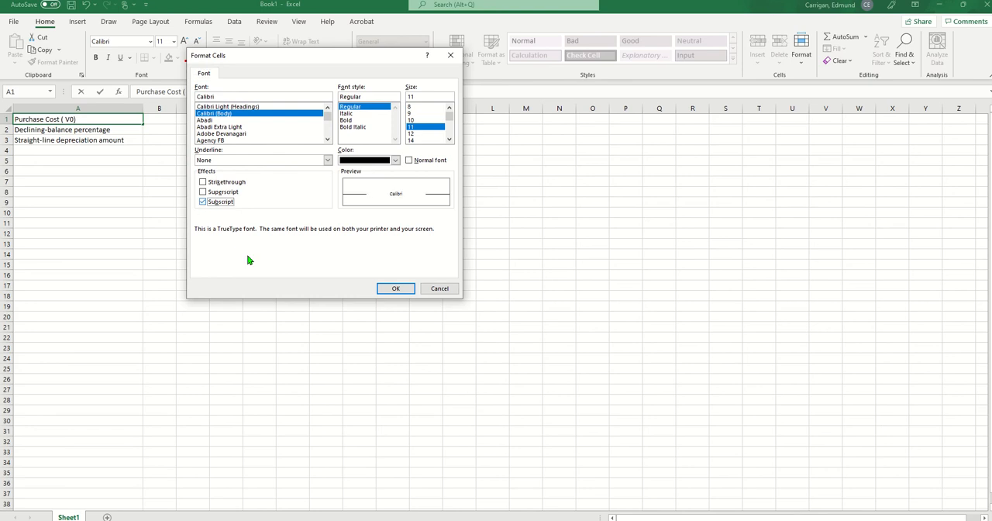
pyautogui.click(383, 289)
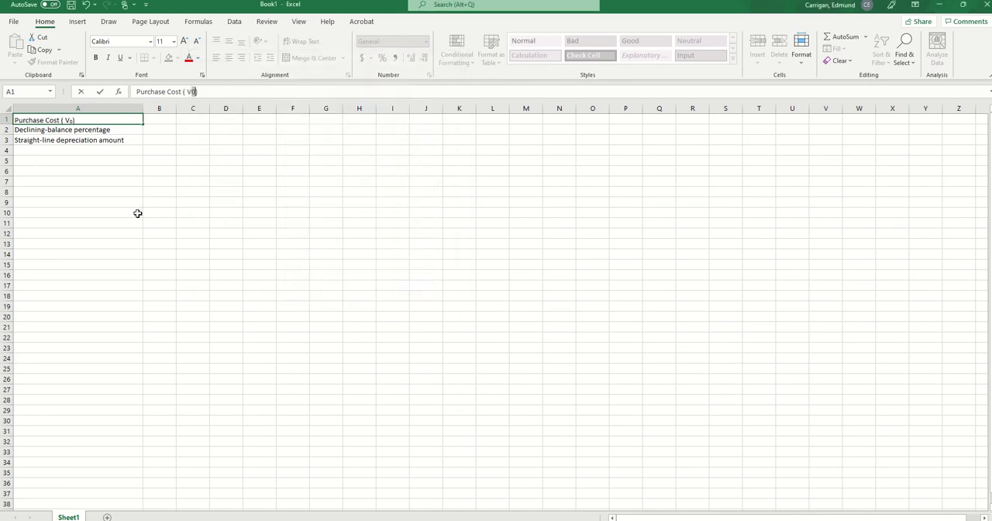
pyautogui.click(151, 278)
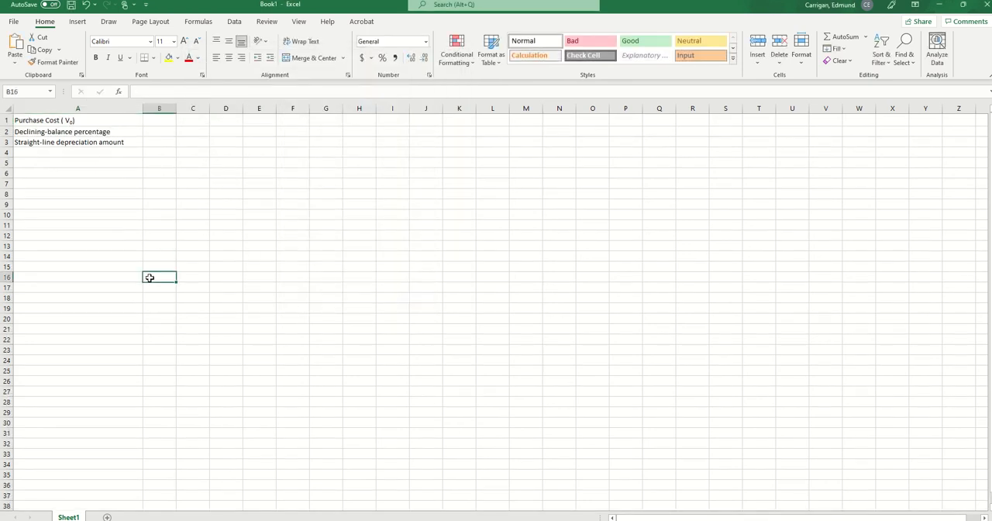
pyautogui.doubleClick(119, 132)
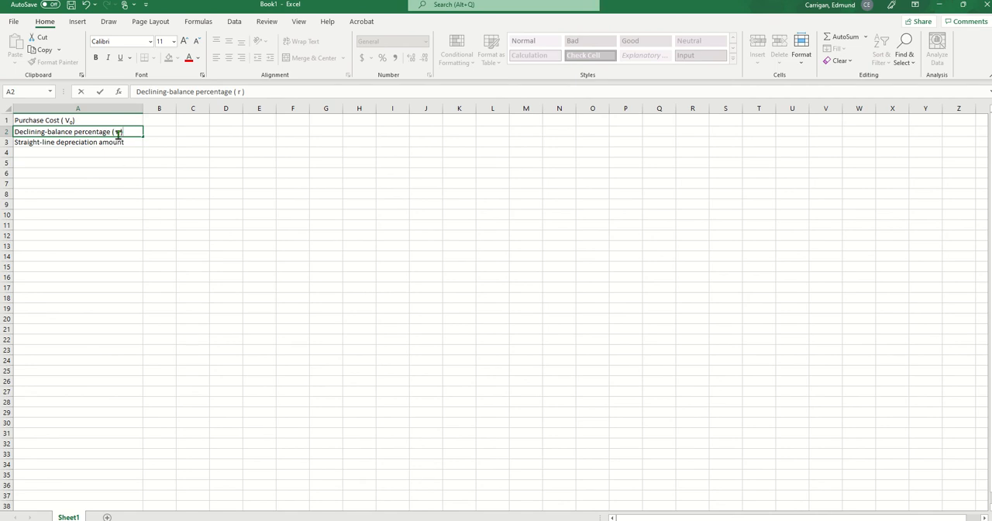
pyautogui.click(120, 298)
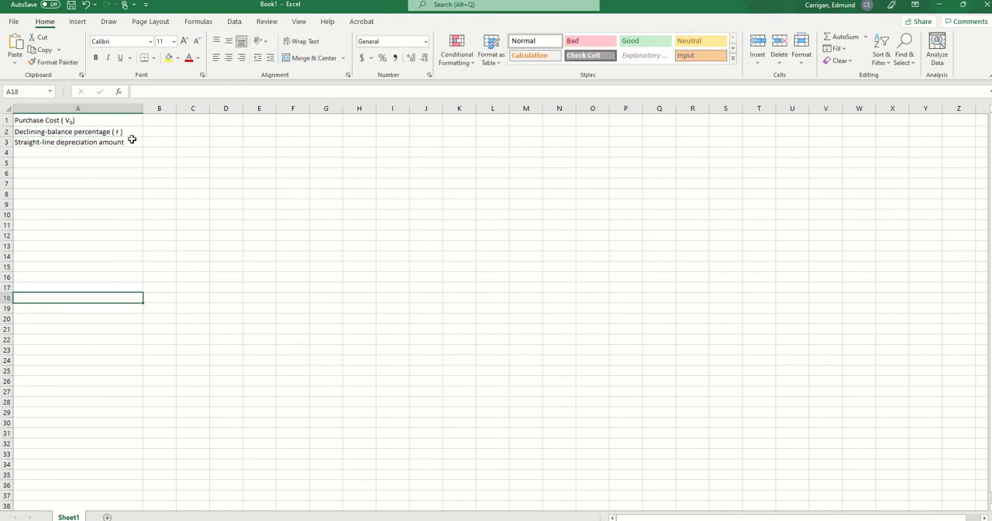
# - Append "( D = V0r" to the label in A3 and format its 0 as subscript
pyautogui.click(132, 140)
pyautogui.click(132, 121)
pyautogui.doubleClick(131, 142)
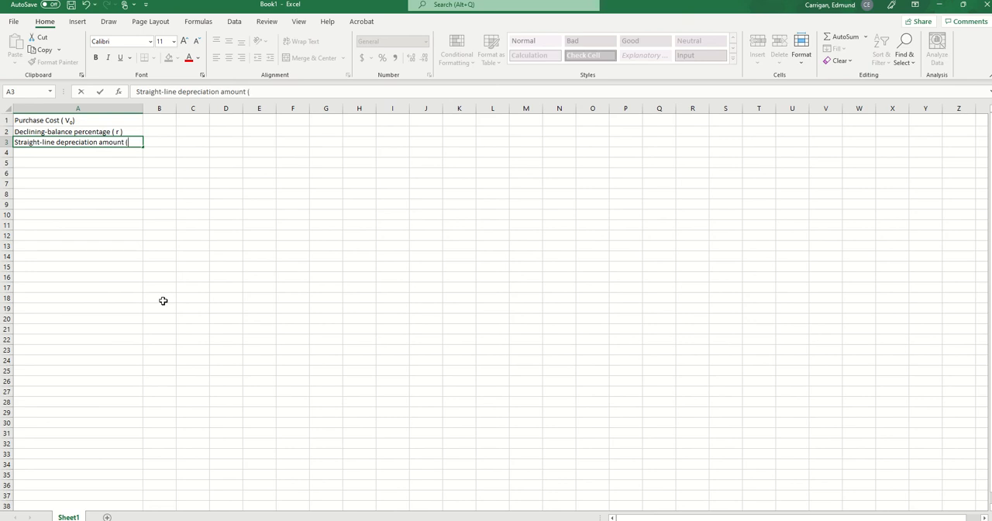
pyautogui.write('( D = V0r')
pyautogui.moveTo(149, 142); pyautogui.dragTo(146, 142)
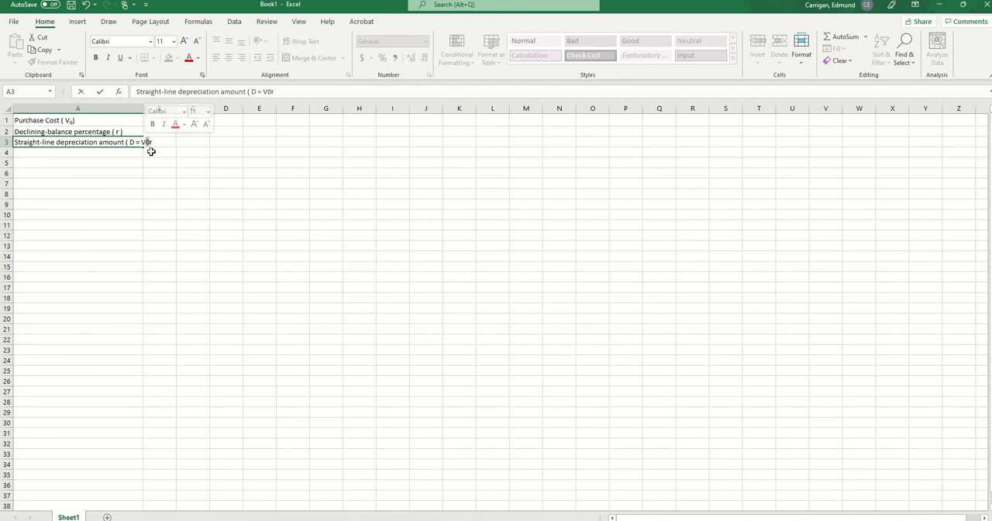
pyautogui.click(199, 76)
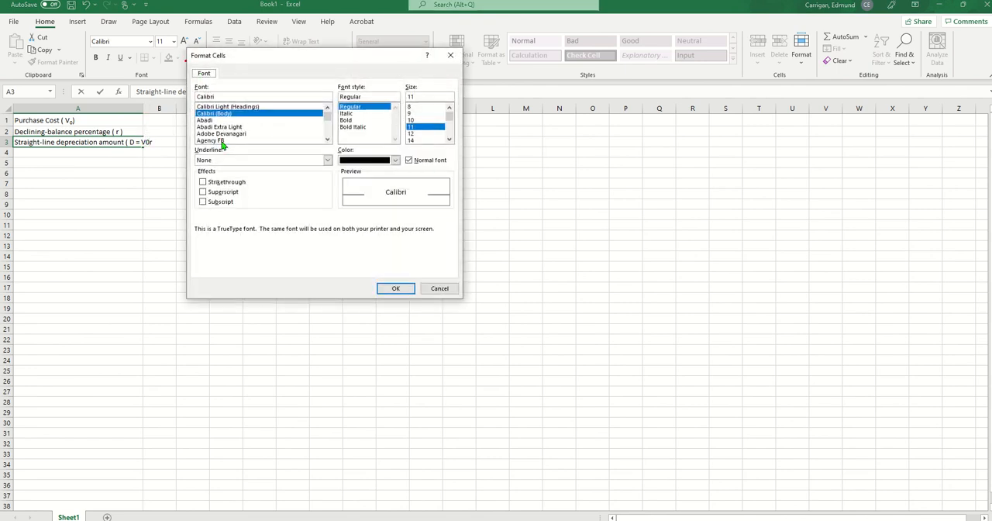
pyautogui.click(203, 203)
pyautogui.click(395, 288)
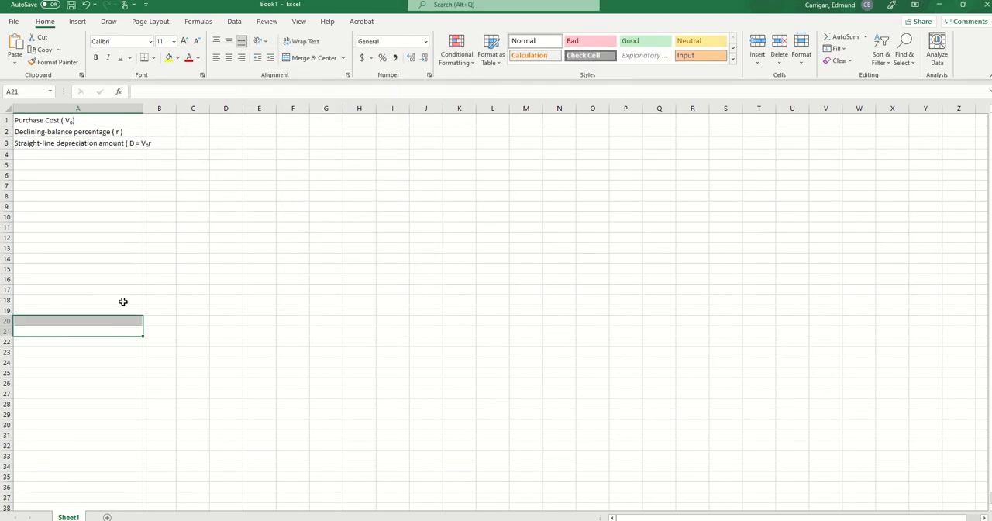
# - Widen column A to fit the longer label and add the closing bracket after "V0r" in A3
pyautogui.moveTo(136, 110); pyautogui.dragTo(174, 110)
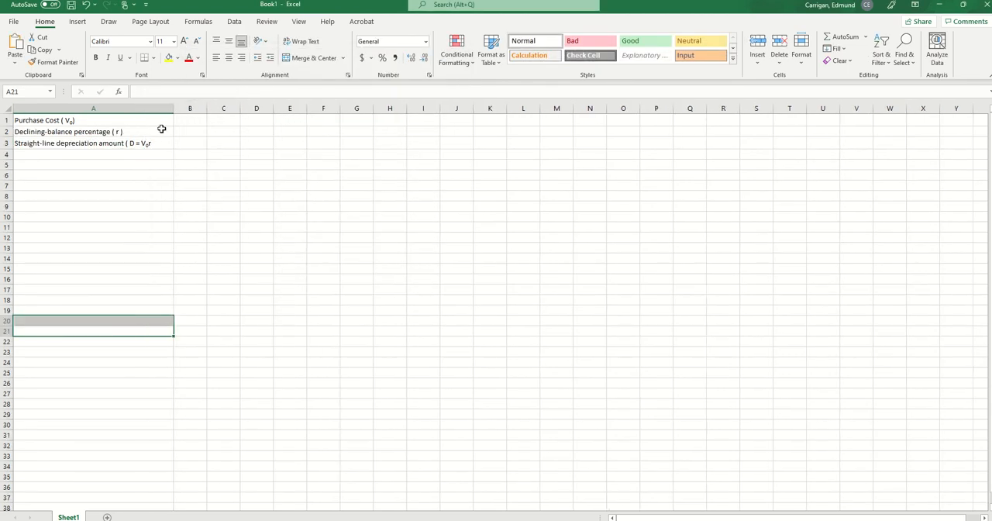
pyautogui.click(156, 143)
pyautogui.doubleClick(156, 143)
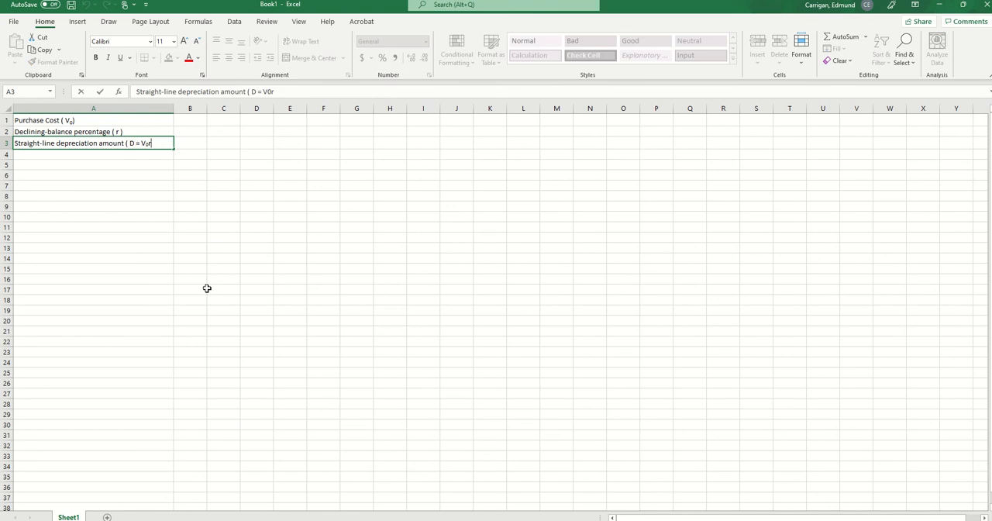
pyautogui.write(')')
pyautogui.click(110, 215)
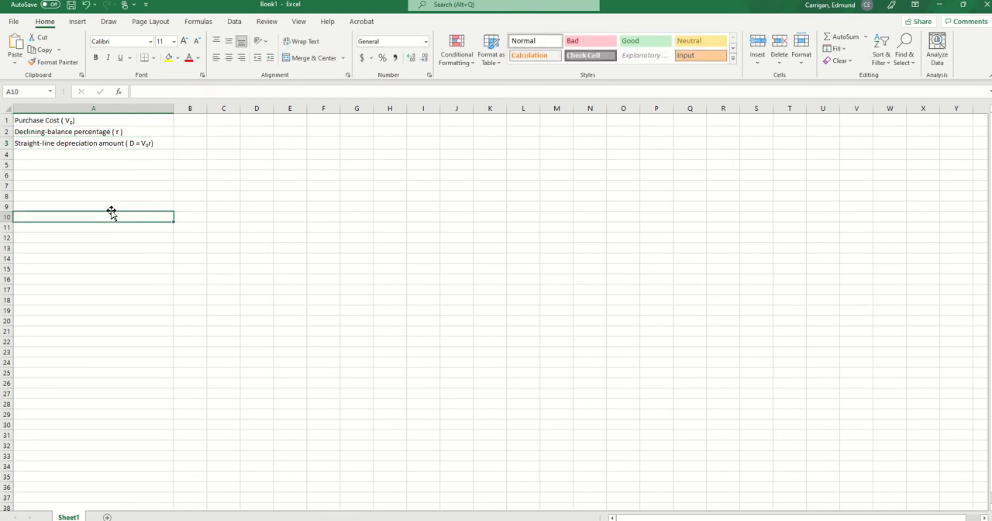
# - Insert a multiplication "x" without subscript formatting between V0 and r in A3, making the formula "D = V0 x r"
pyautogui.doubleClick(147, 144)
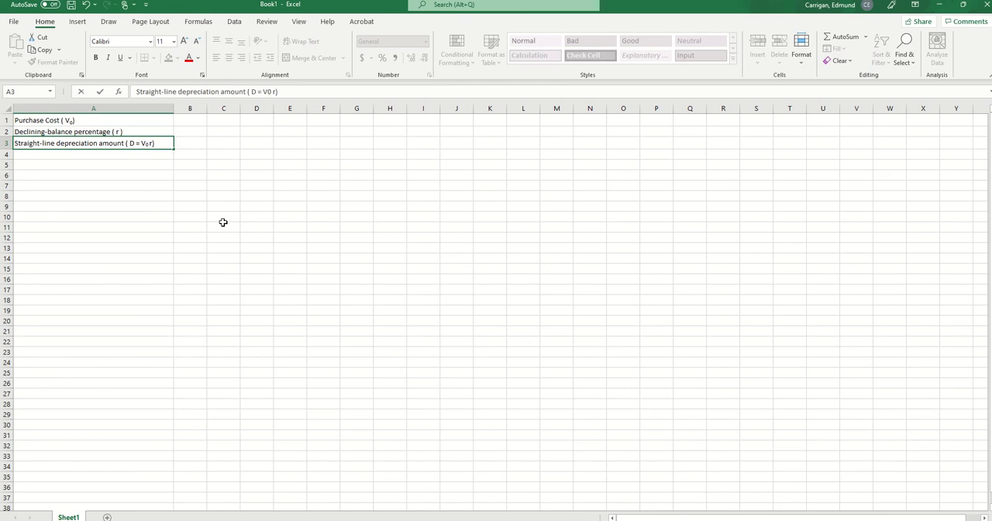
pyautogui.write('x')
pyautogui.press('BackSpace')
pyautogui.press('BackSpace')
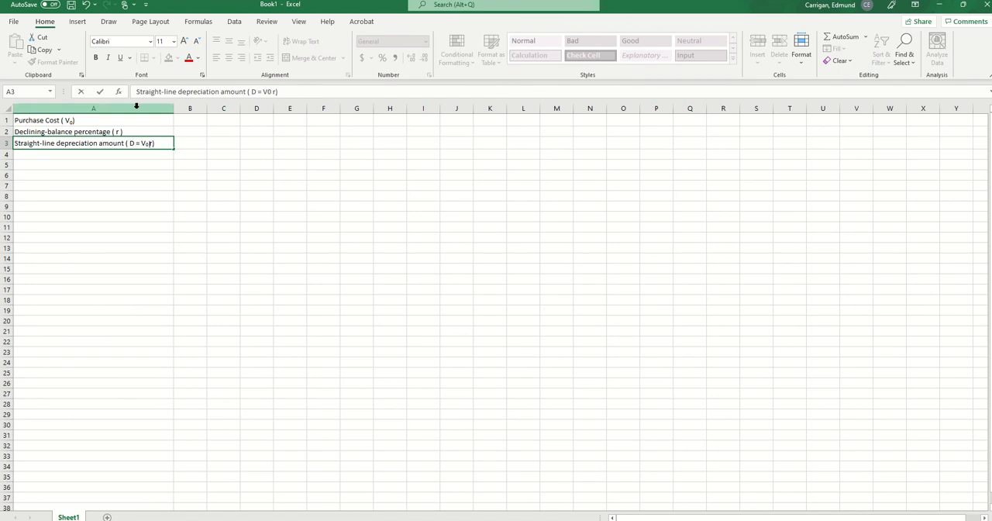
pyautogui.click(203, 75)
pyautogui.click(202, 202)
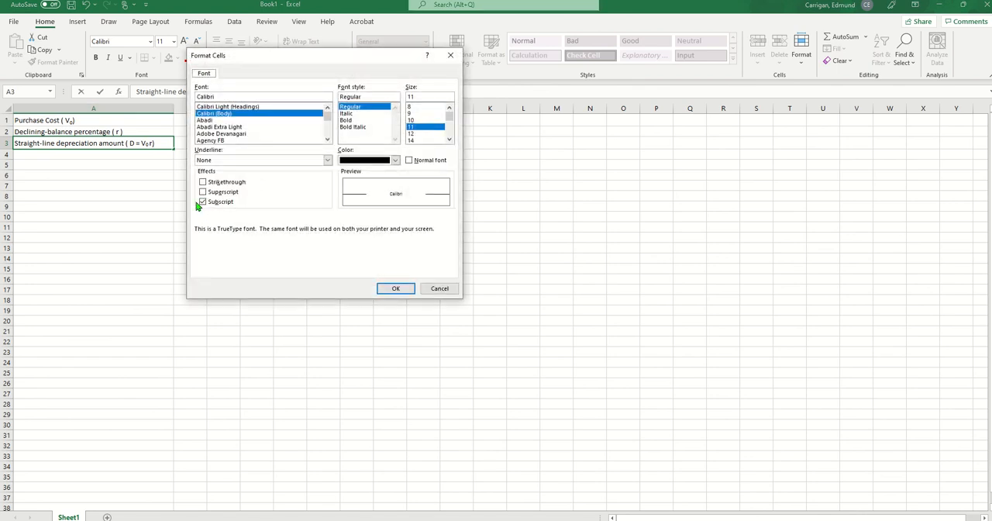
pyautogui.click(389, 288)
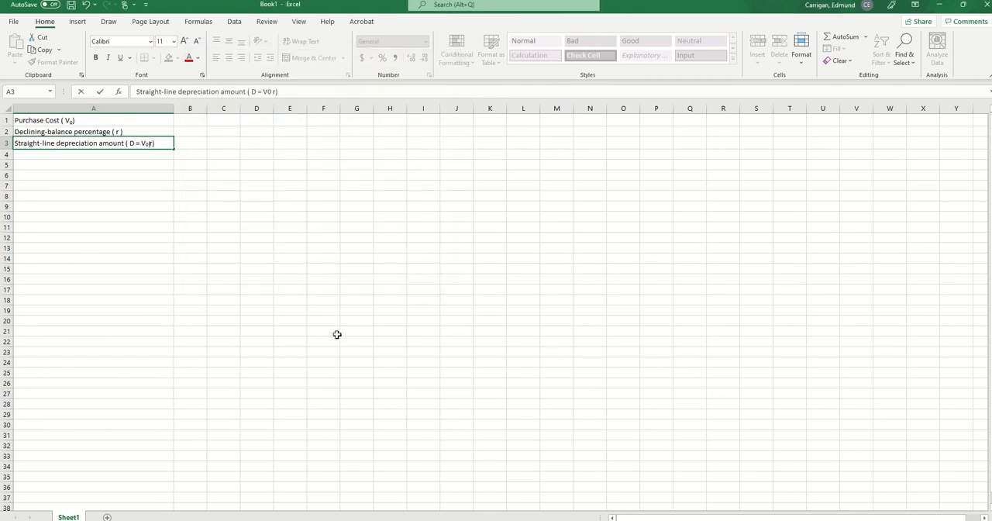
pyautogui.write('x')
pyautogui.click(151, 361)
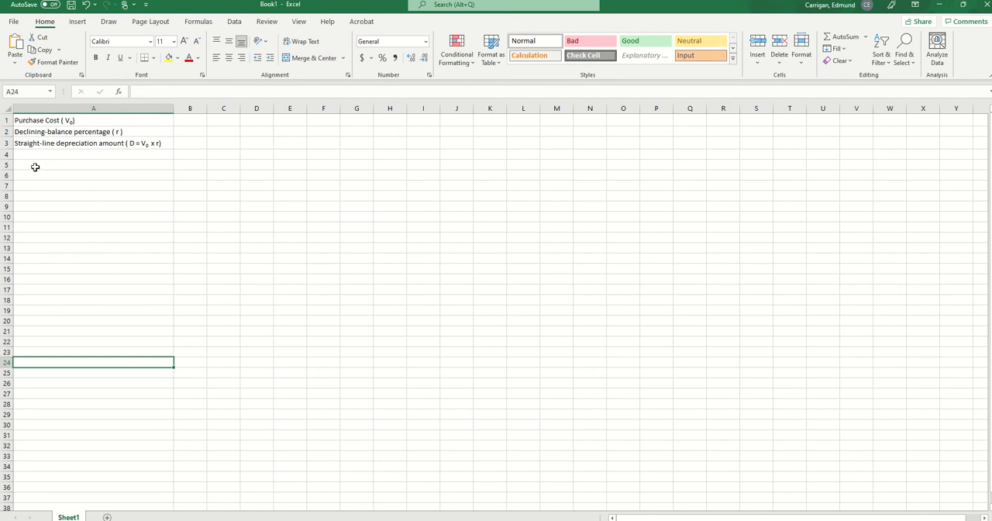
# - Add the column heading "Year" in B5 and enter the starting years 0 and 1 in B6 and B7
pyautogui.click(193, 164)
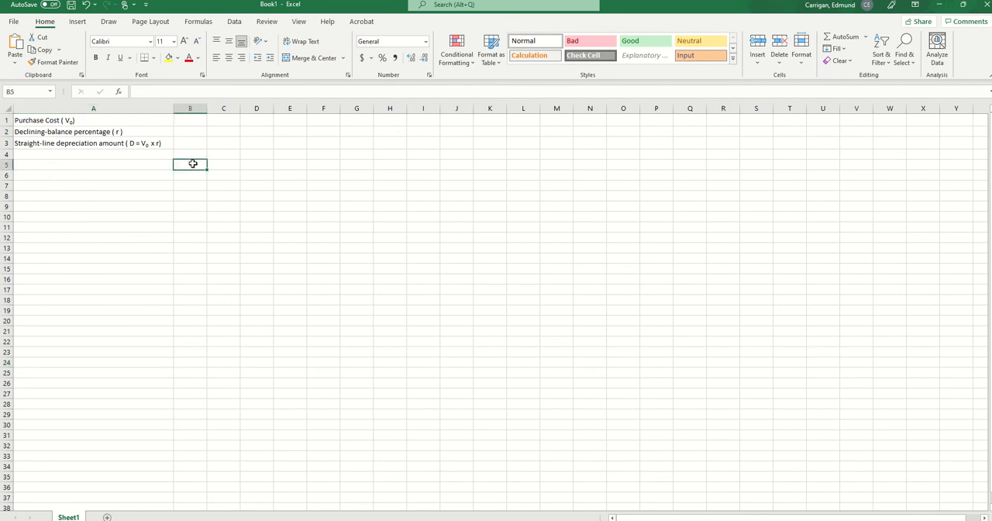
pyautogui.write('Year')
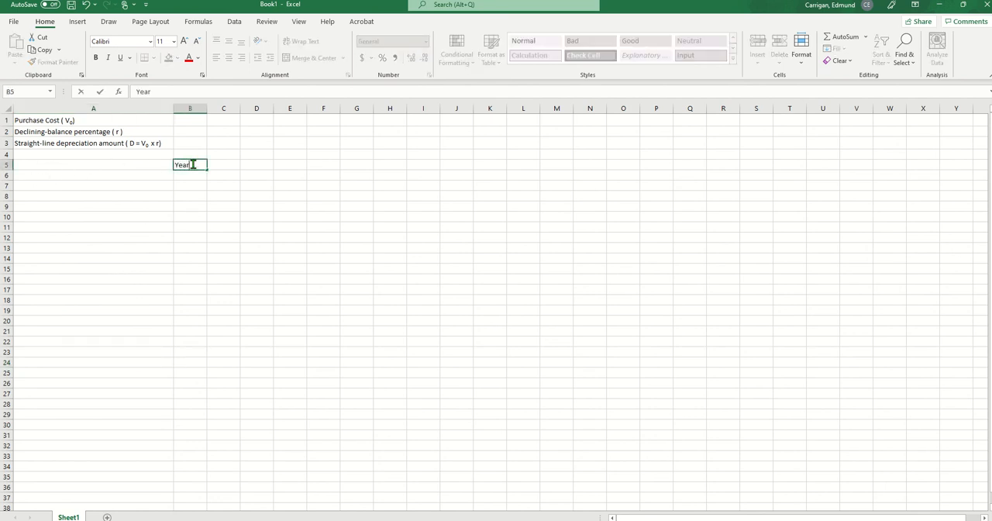
pyautogui.click(197, 237)
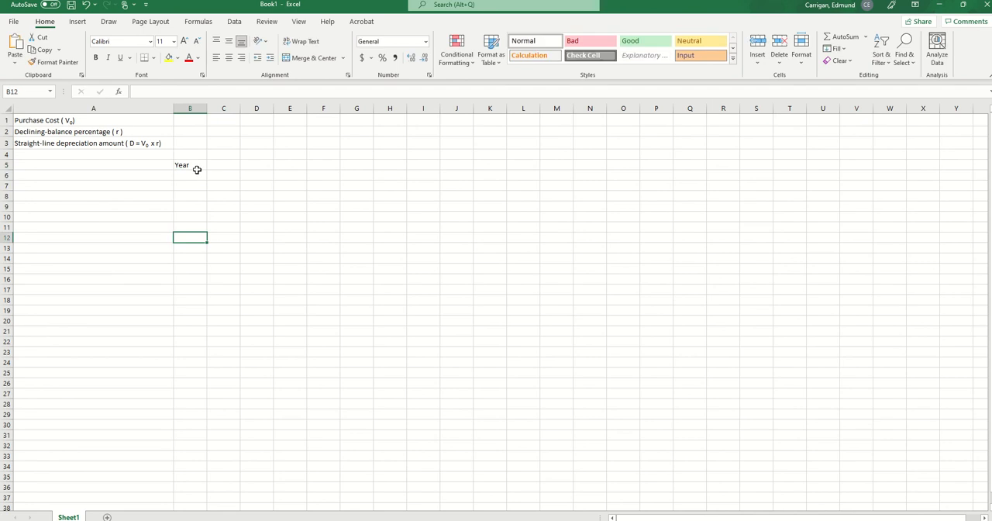
pyautogui.click(196, 176)
pyautogui.write('0')
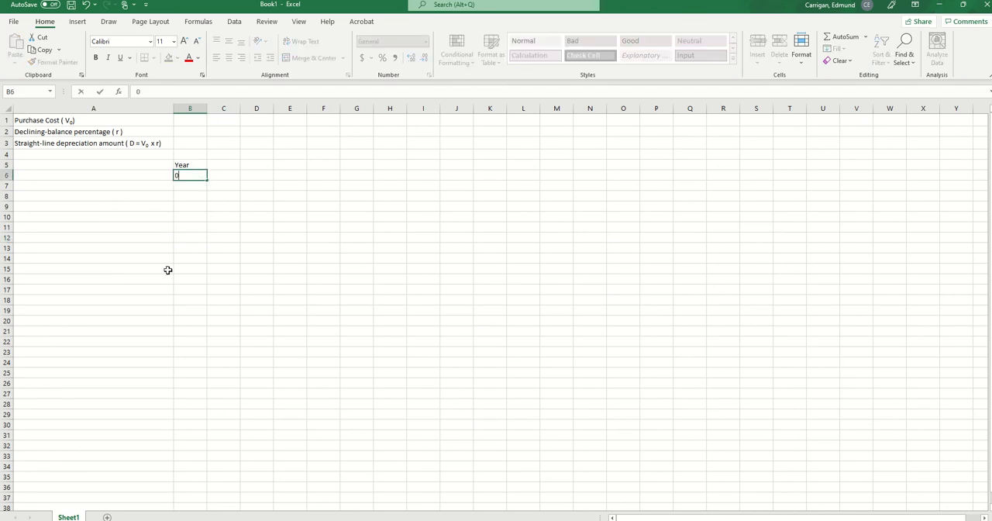
pyautogui.moveTo(179, 247); pyautogui.dragTo(176, 237)
pyautogui.click(183, 186)
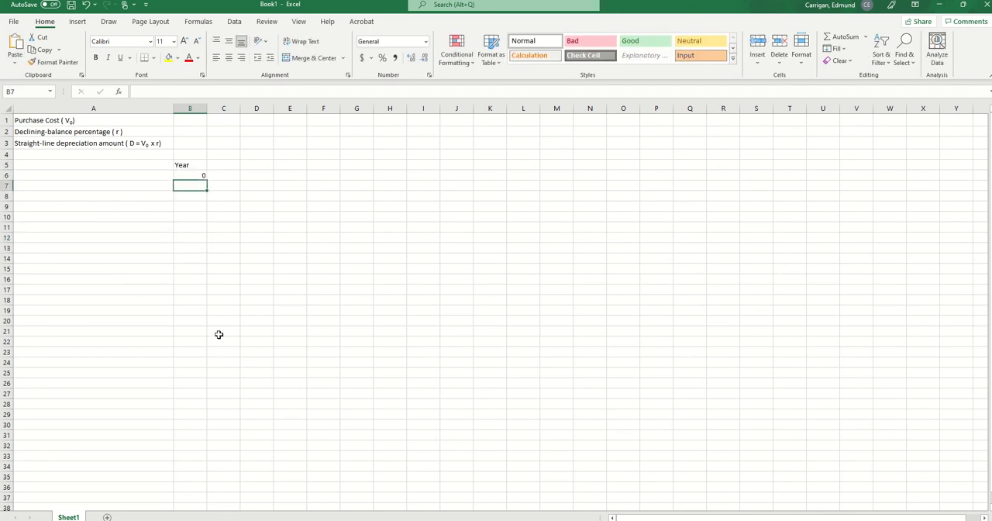
pyautogui.write('1')
pyautogui.click(223, 382)
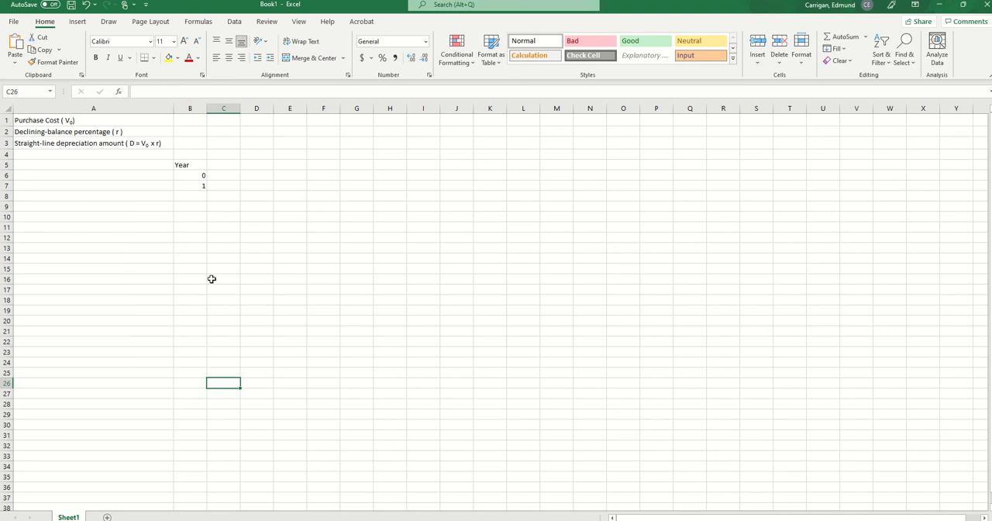
# - Extend the year series from B6:B7 down to year 5 in B11
pyautogui.click(193, 172)
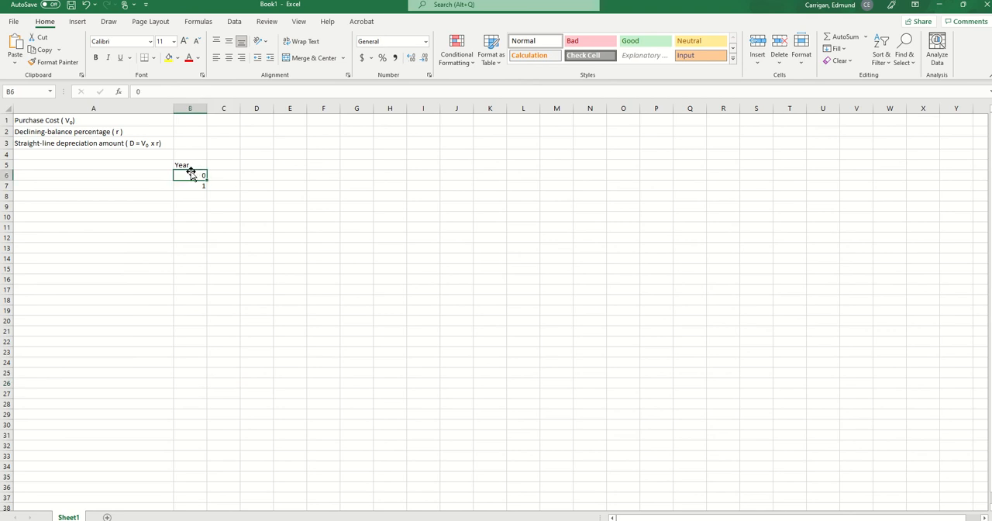
pyautogui.moveTo(191, 176); pyautogui.dragTo(194, 184)
pyautogui.moveTo(206, 187); pyautogui.dragTo(206, 230)
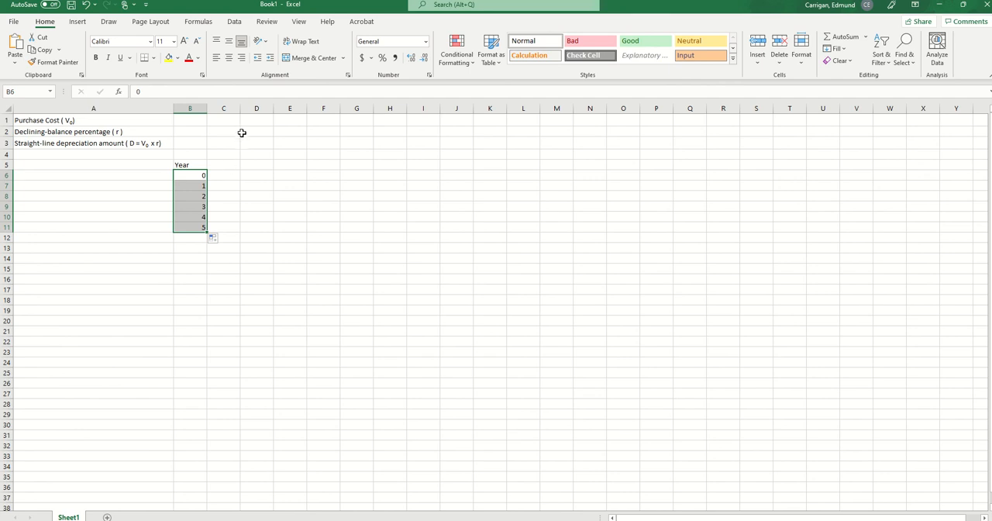
# - Widen column C and enter the heading "Straight-line value ( $ )" in C5
pyautogui.moveTo(239, 108); pyautogui.dragTo(288, 124)
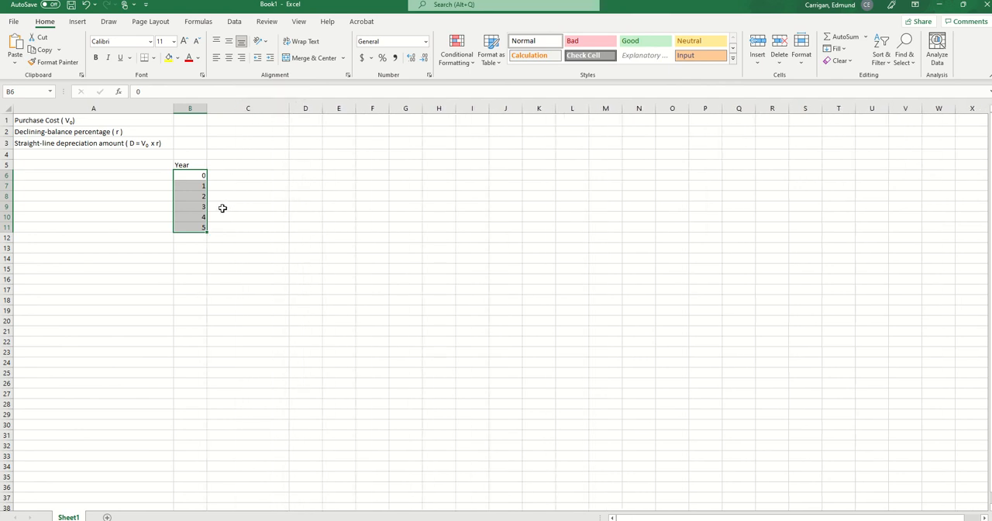
pyautogui.click(241, 167)
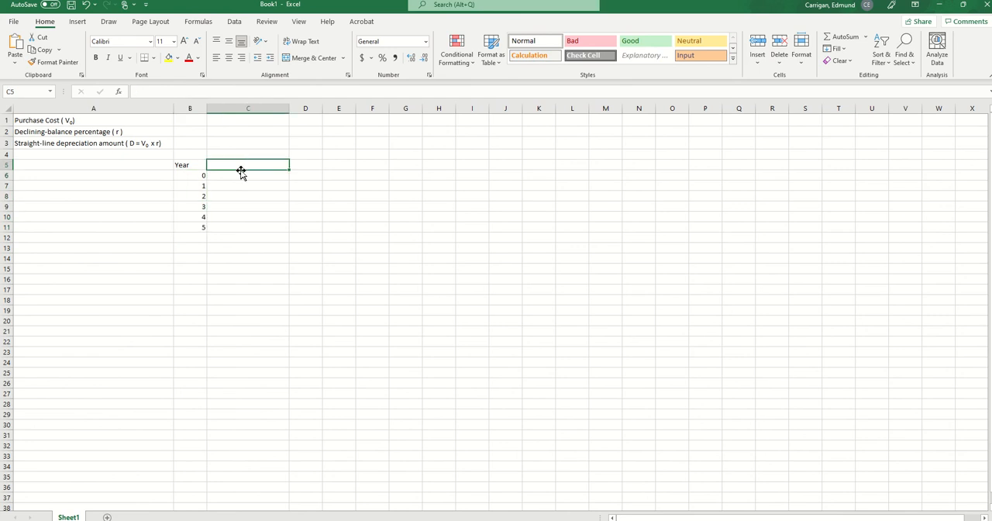
pyautogui.write('Stra')
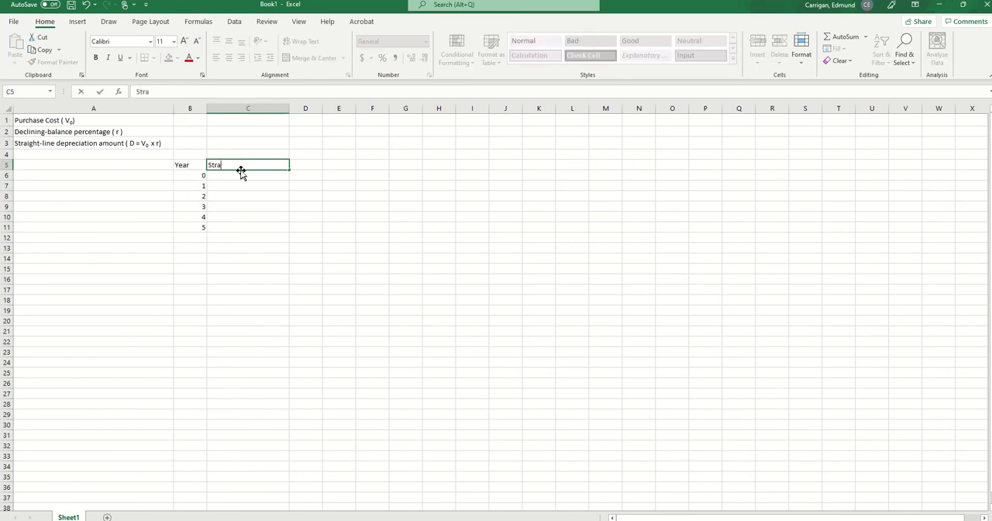
pyautogui.write('ight-line value ( $ )')
pyautogui.click(299, 266)
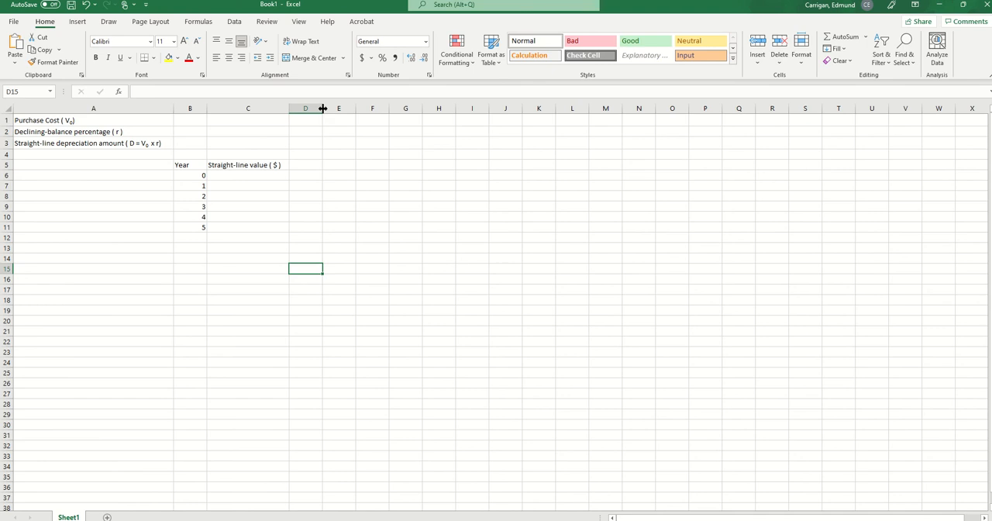
# - Widen column D and enter the heading "Declining-balance value ($)" in D5
pyautogui.moveTo(324, 108); pyautogui.dragTo(406, 152)
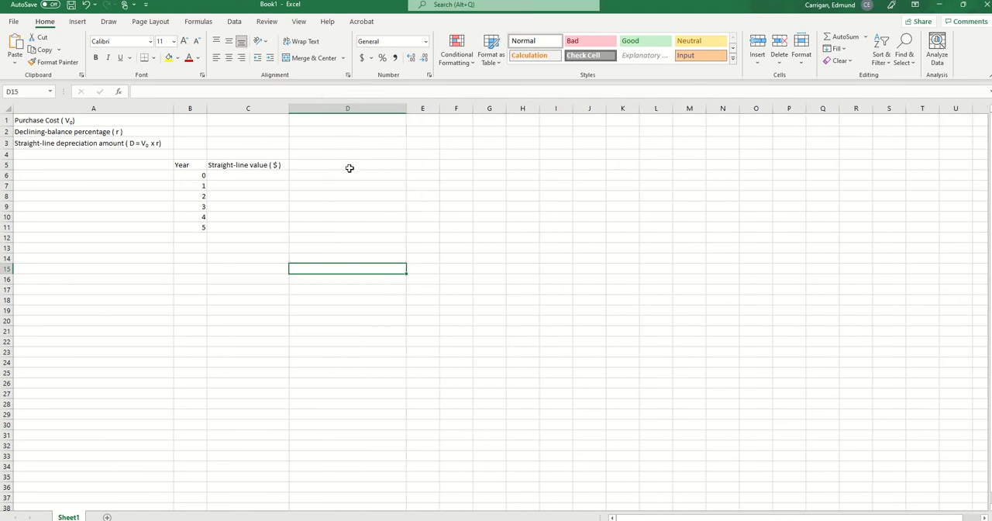
pyautogui.click(305, 164)
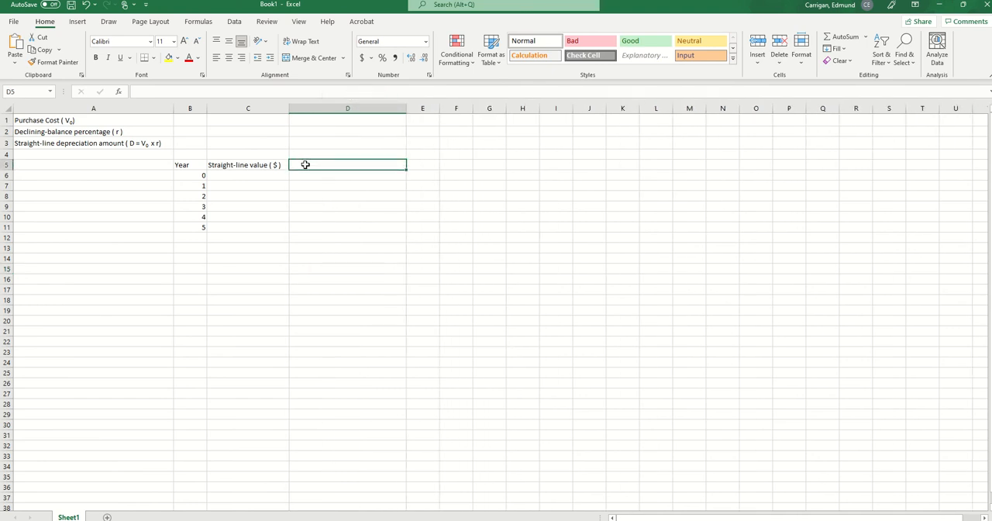
pyautogui.write('Decli')
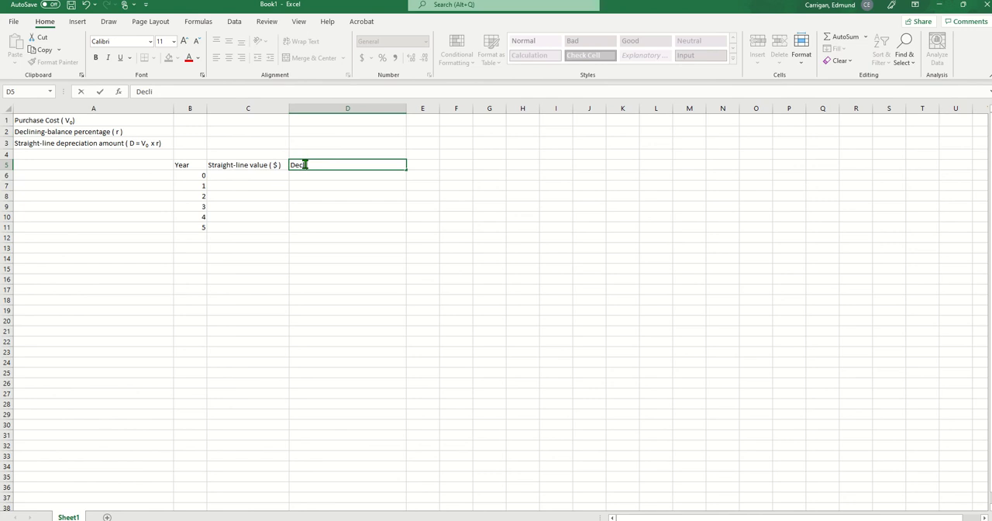
pyautogui.write('ning-balance value (')
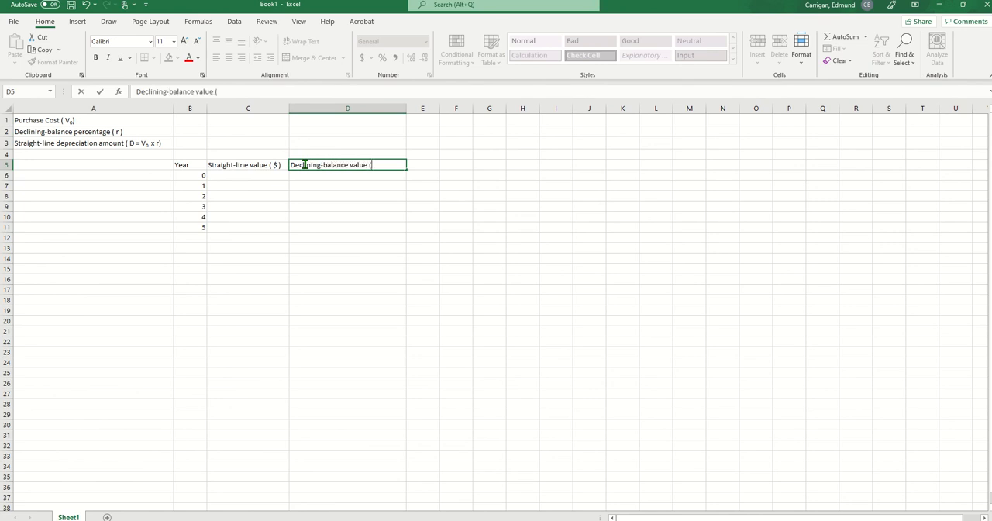
pyautogui.write('$)')
pyautogui.click(377, 287)
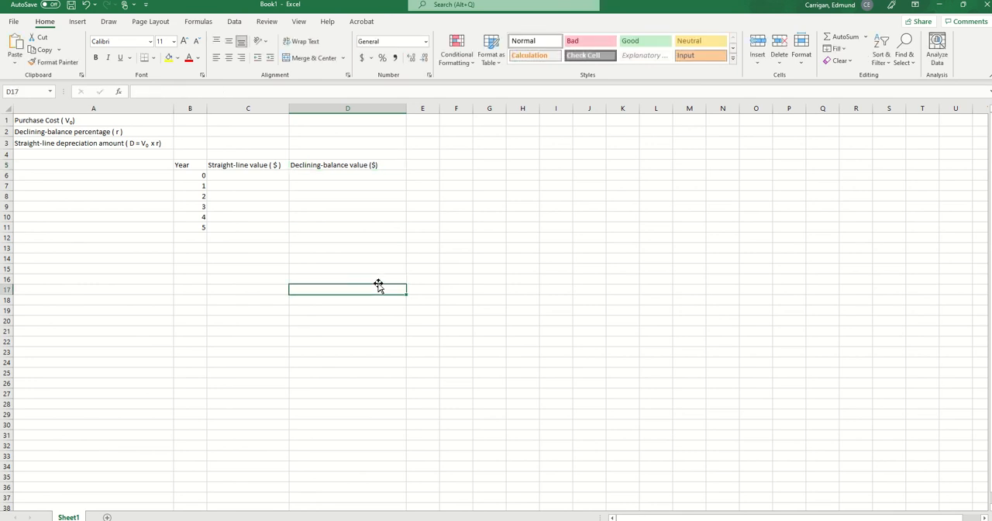
# - Enter the straight-line formula text "S = V0 - Dn" in C3, above the straight-line value heading
pyautogui.click(227, 144)
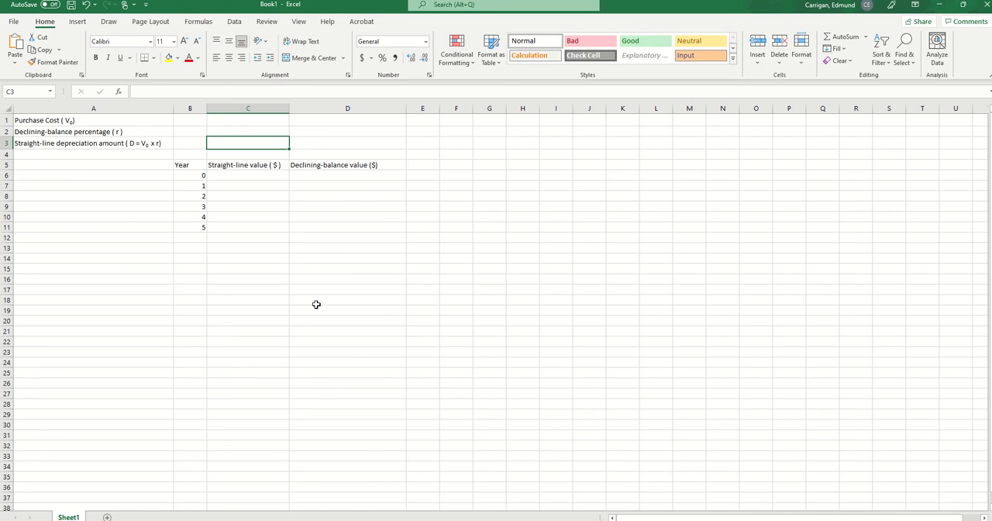
pyautogui.write('S = ')
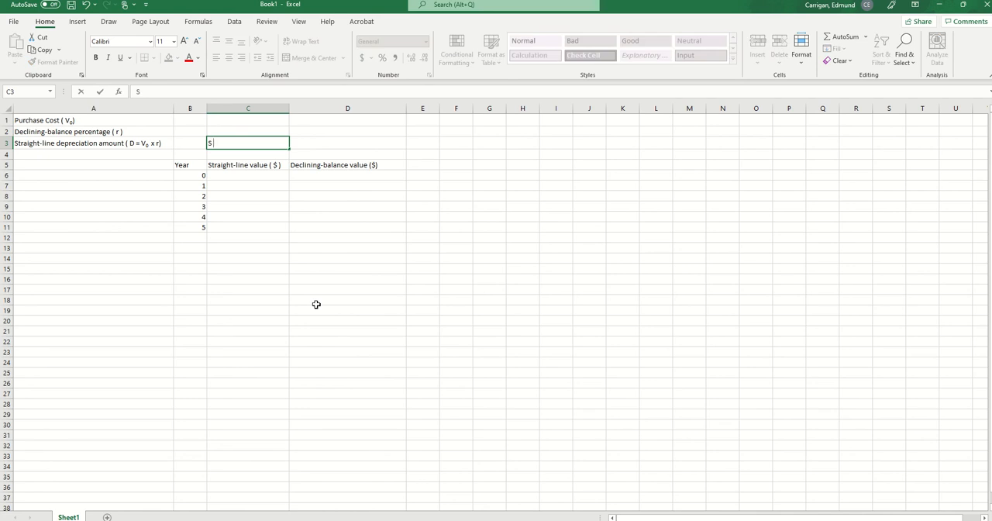
pyautogui.write('V0 - Dn')
pyautogui.click(447, 298)
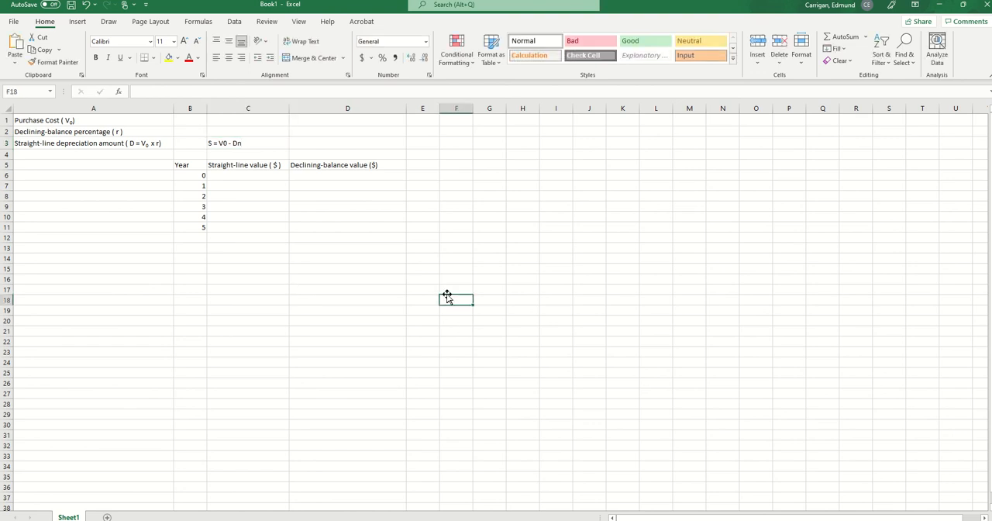
# - Widen column E and enter the note "n = 1" in E3
pyautogui.click(424, 142)
pyautogui.moveTo(439, 109); pyautogui.dragTo(482, 109)
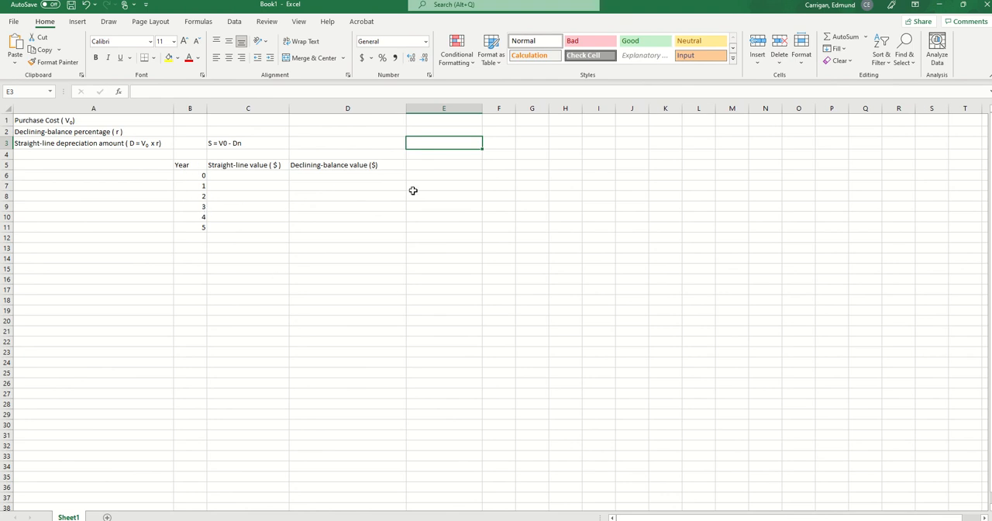
pyautogui.write('n')
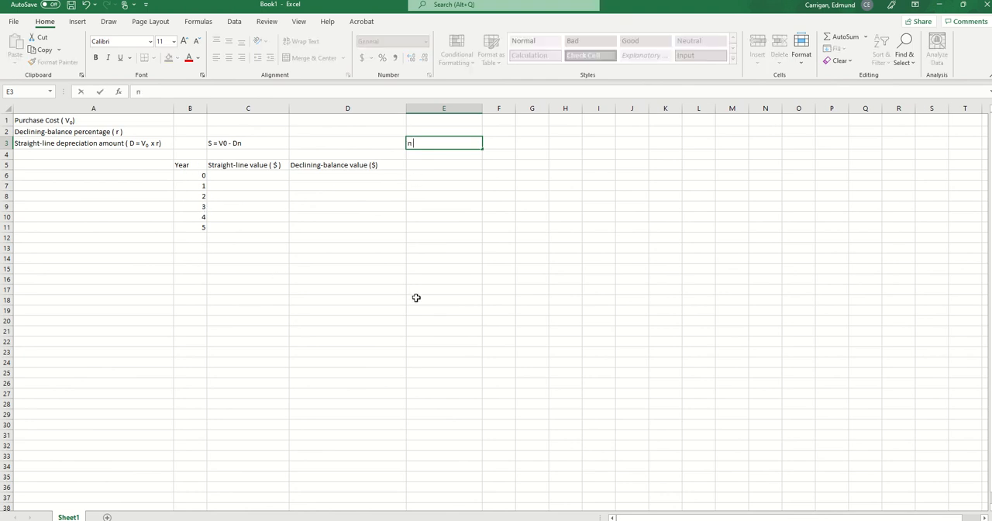
pyautogui.write(' = 1')
pyautogui.click(440, 373)
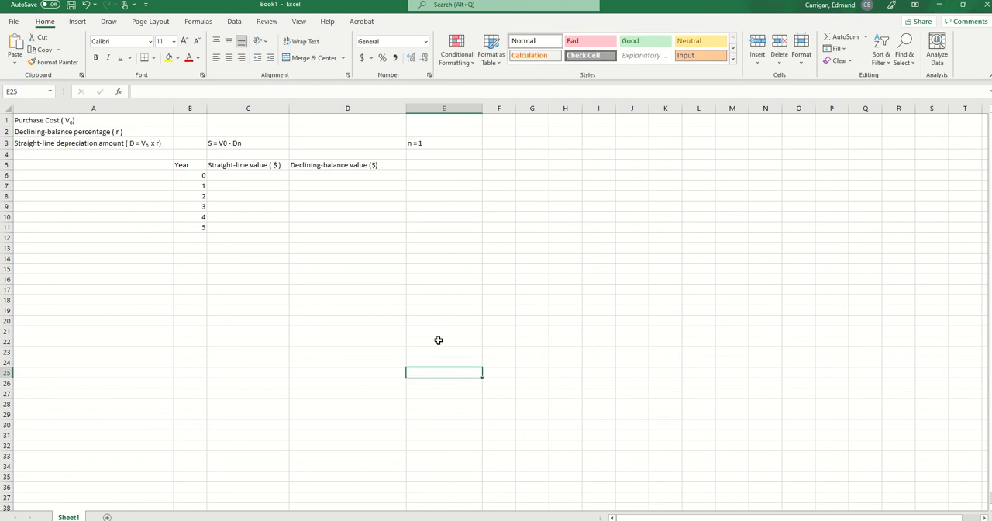
# - Format the 0 of V0 in the C3 formula text as subscript
pyautogui.click(225, 143)
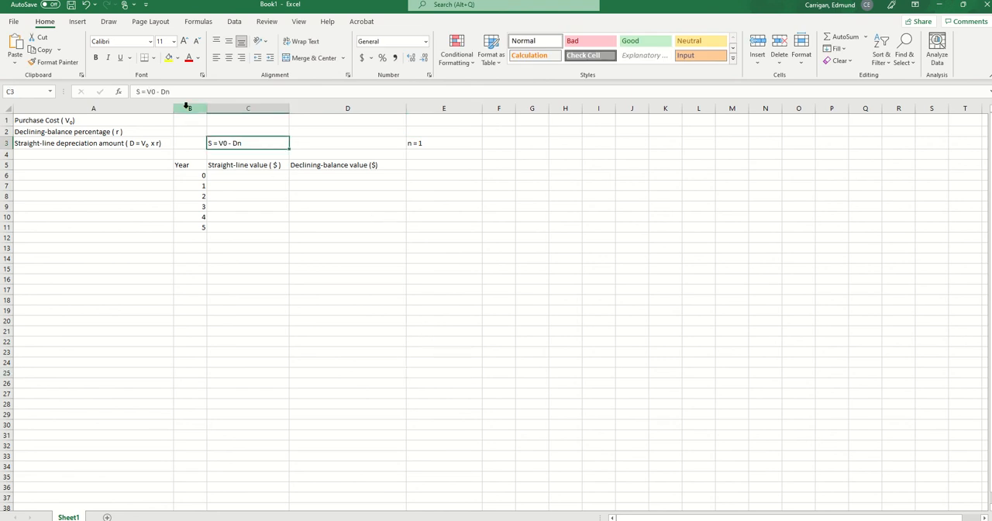
pyautogui.doubleClick(153, 91)
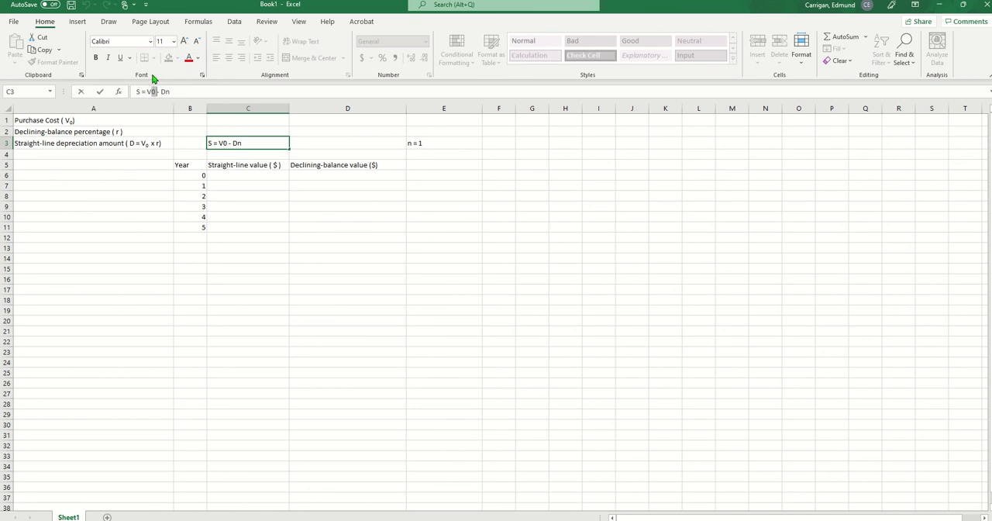
pyautogui.click(201, 76)
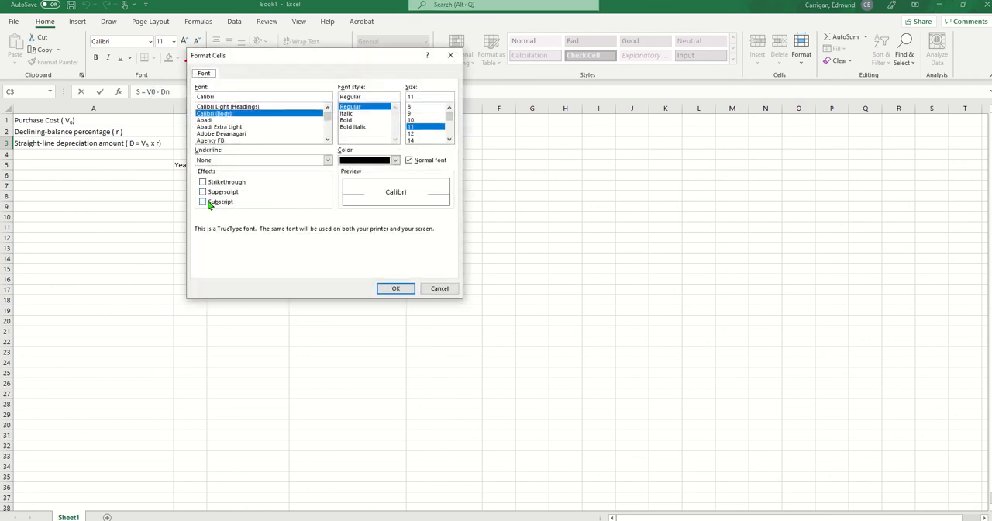
pyautogui.click(202, 203)
pyautogui.click(393, 289)
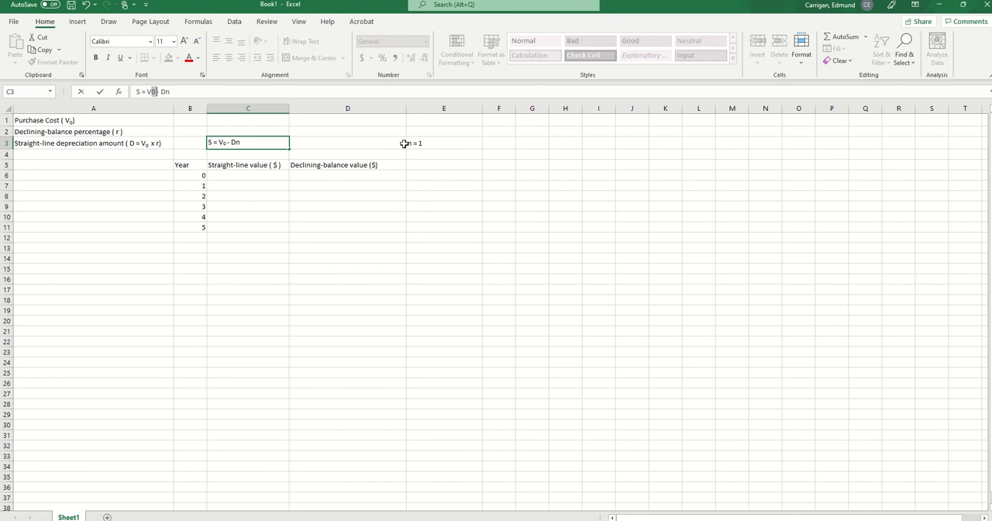
# - Enter the declining-balance formula text "S = Vo * (1-r)^n" in D3
pyautogui.click(343, 140)
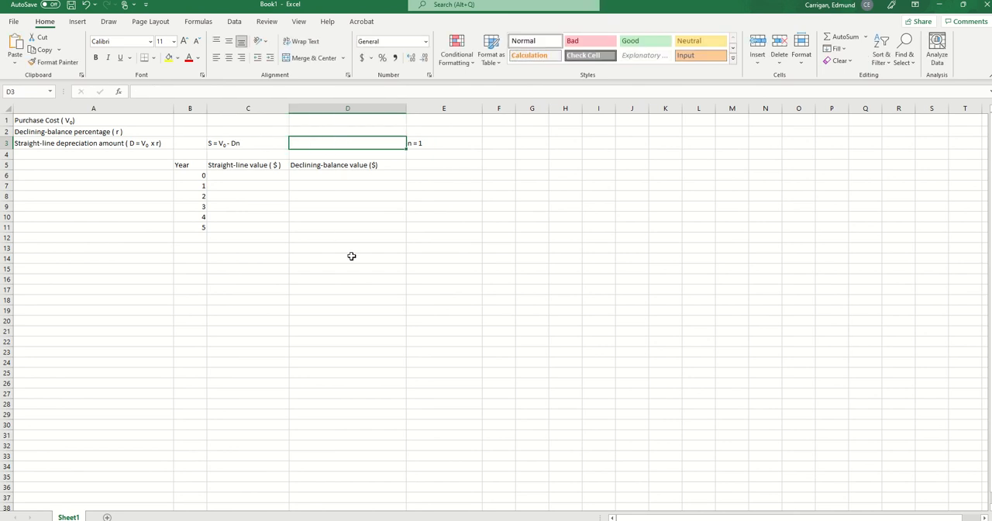
pyautogui.write('S')
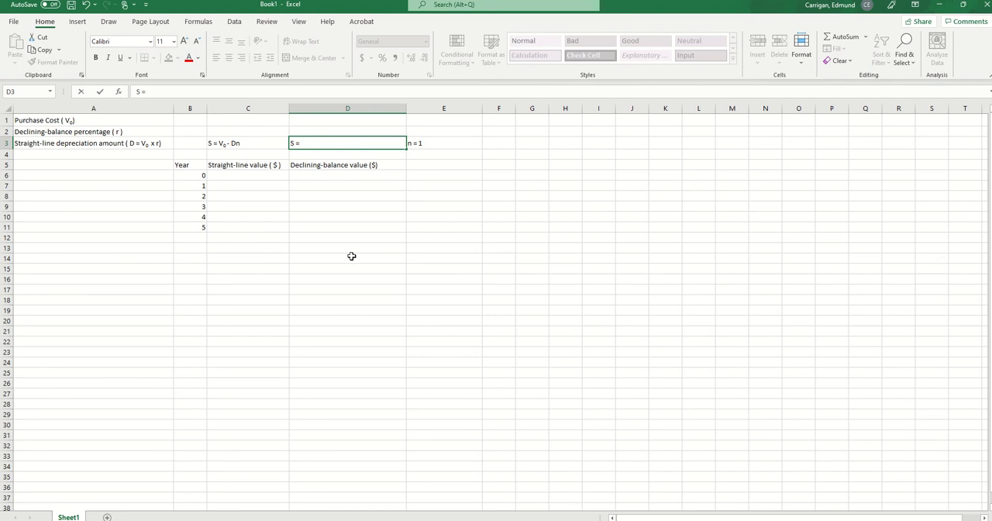
pyautogui.write(' = Vo')
pyautogui.write('* (1-r)')
pyautogui.write('^n')
pyautogui.click(303, 300)
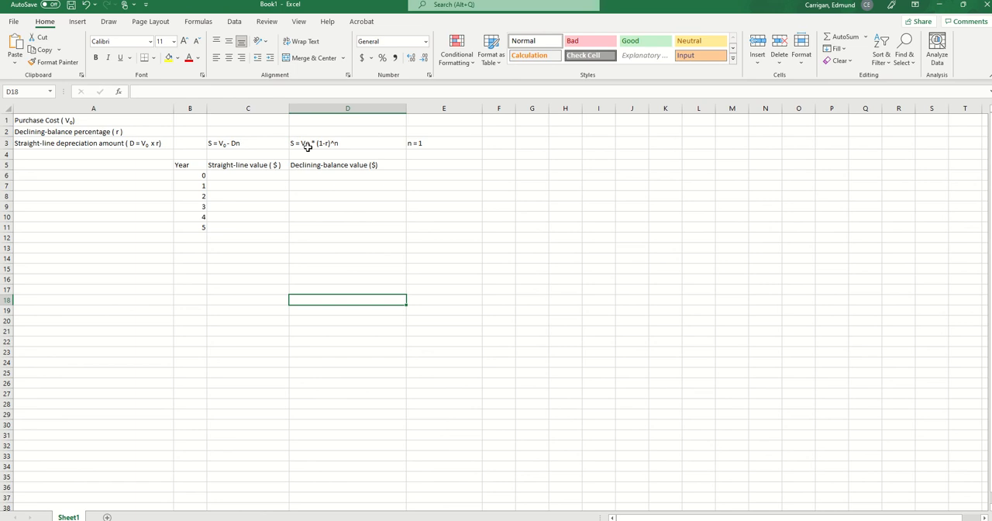
# - Widen column B slightly and enter the purchase cost $19900 in B1
pyautogui.click(233, 176)
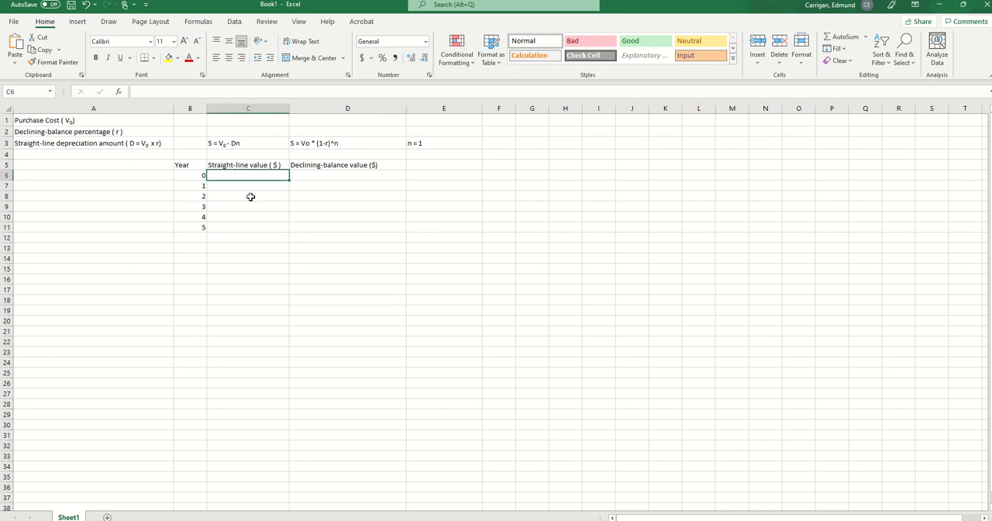
pyautogui.moveTo(209, 111); pyautogui.dragTo(229, 111)
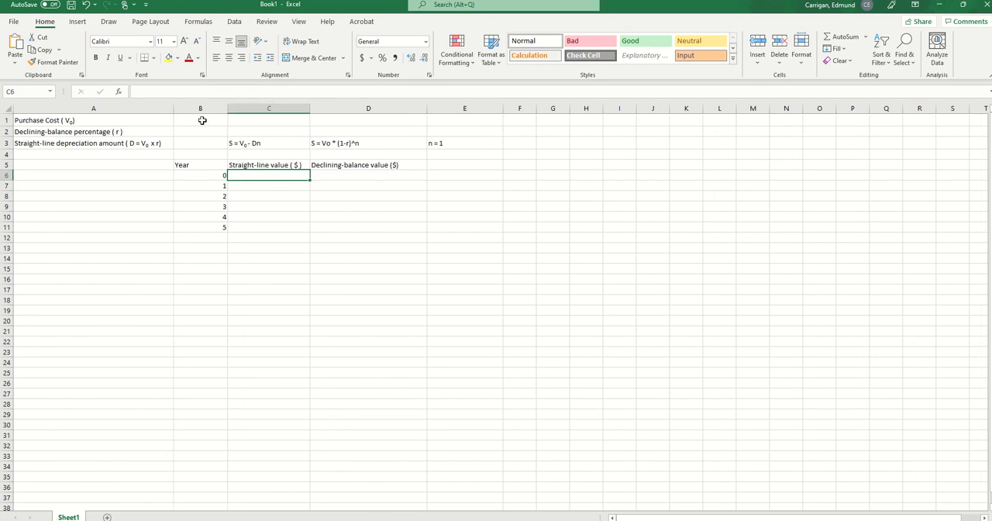
pyautogui.click(201, 121)
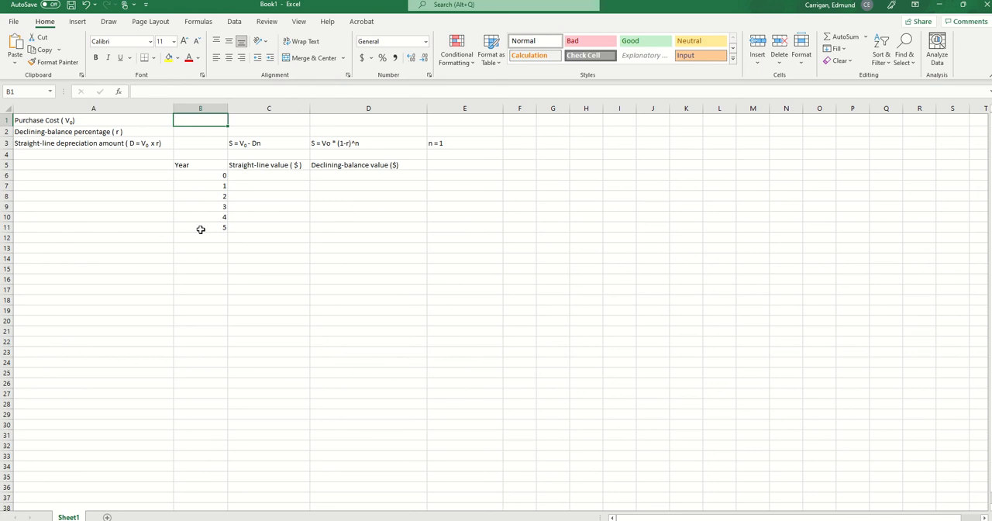
pyautogui.write('$1999')
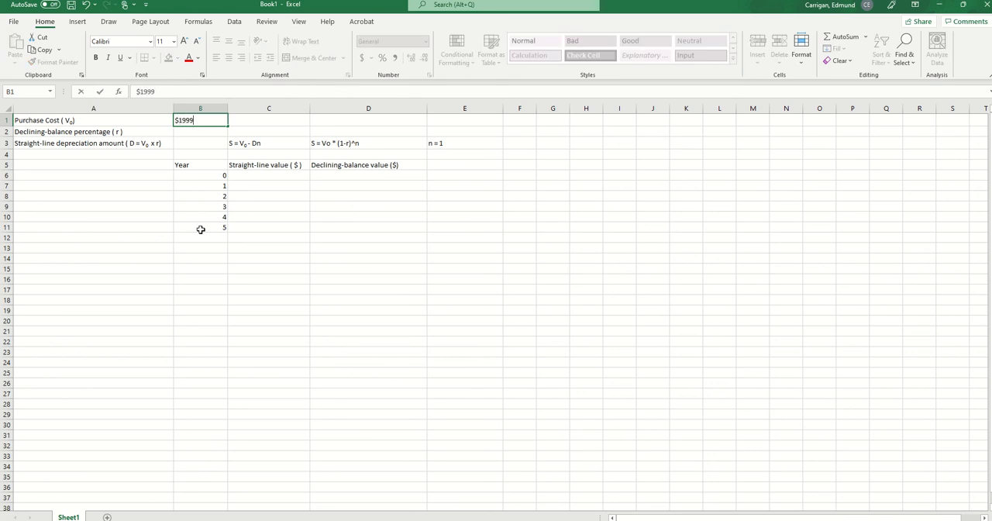
pyautogui.write('0')
pyautogui.press('BackSpace')
pyautogui.press('BackSpace')
pyautogui.write('00')
pyautogui.click(191, 135)
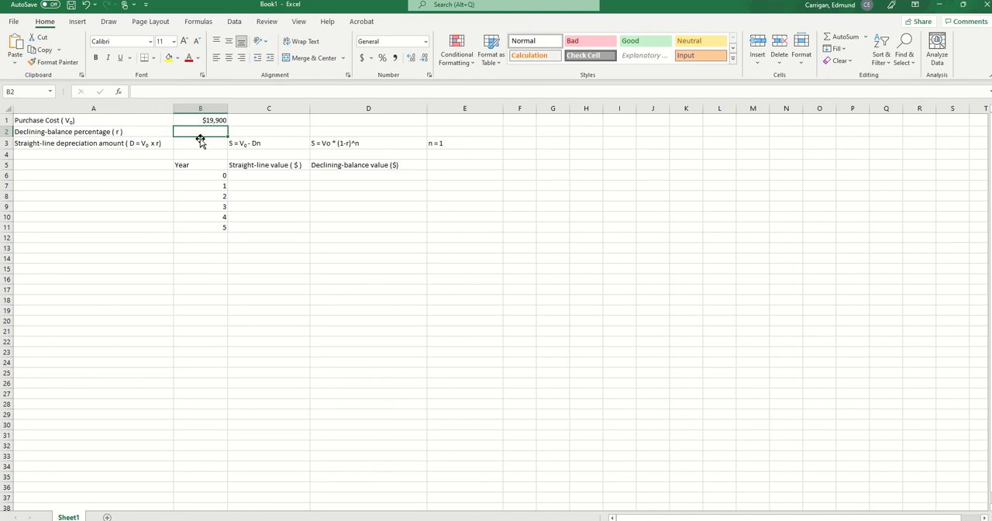
# - Enter the straight-line depreciation amount $3700 in B3 and the declining-balance percentage 0.3 in B2
pyautogui.click(199, 144)
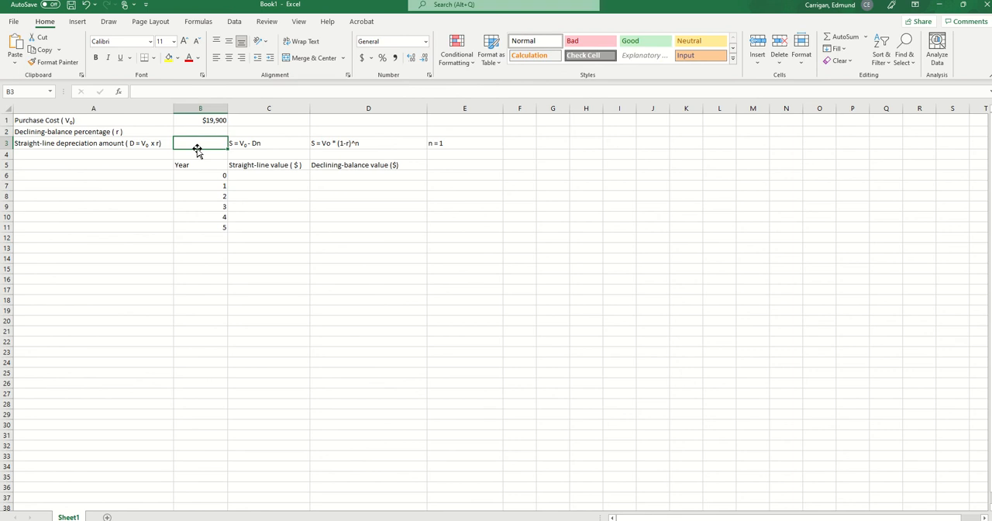
pyautogui.write('$3700')
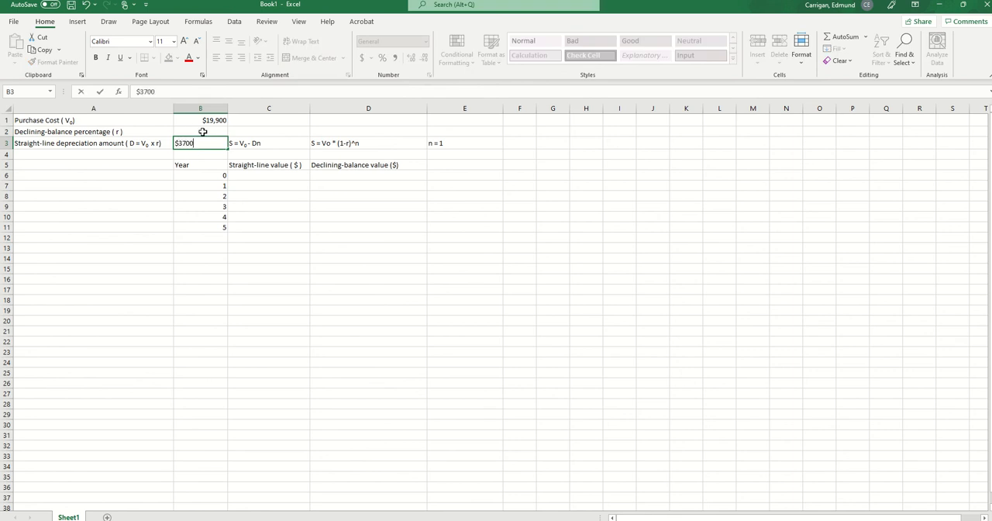
pyautogui.click(207, 133)
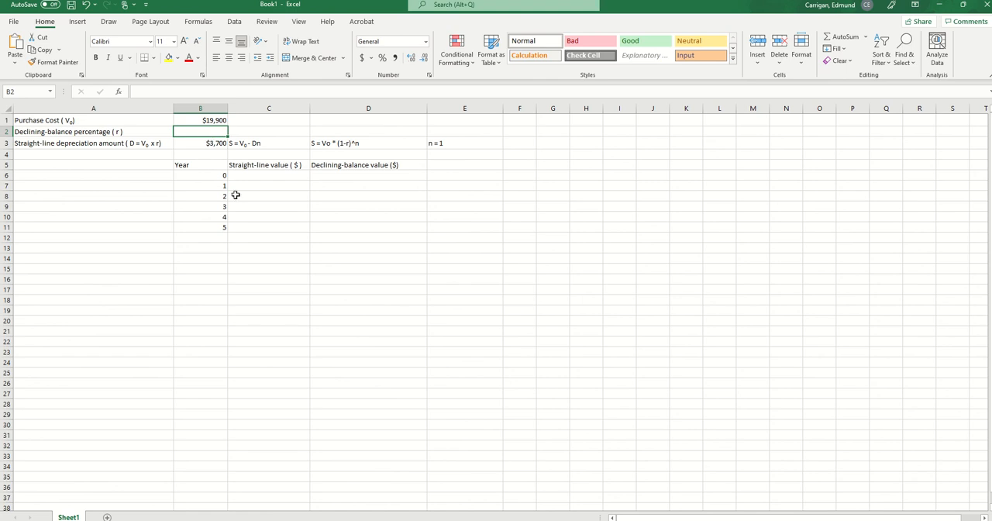
pyautogui.write('0.3')
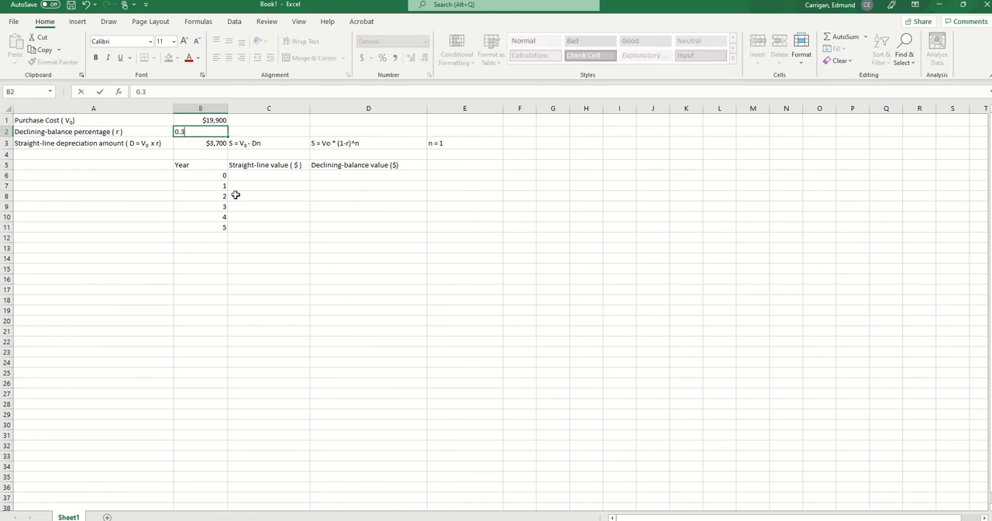
pyautogui.click(199, 317)
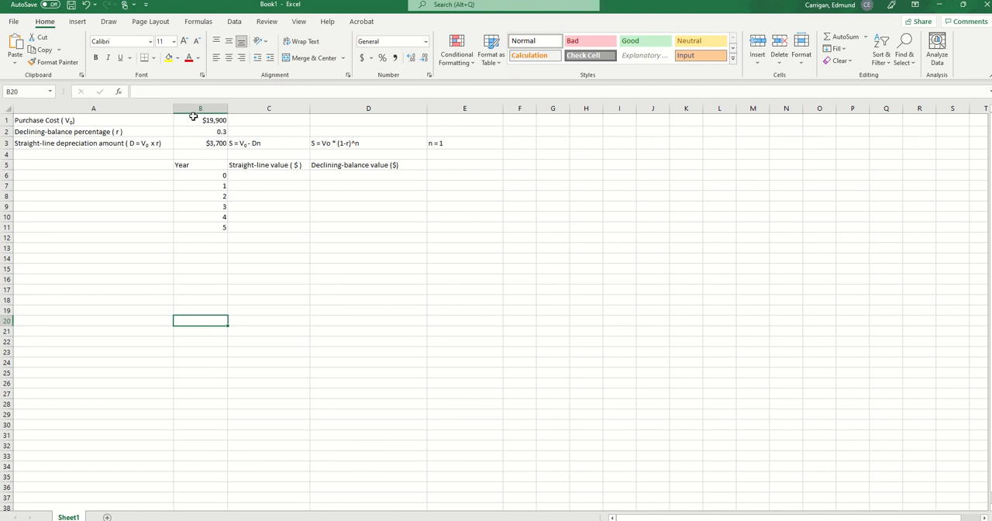
# - Apply the red font color to the input values in B1:B3
pyautogui.moveTo(195, 119); pyautogui.dragTo(190, 143)
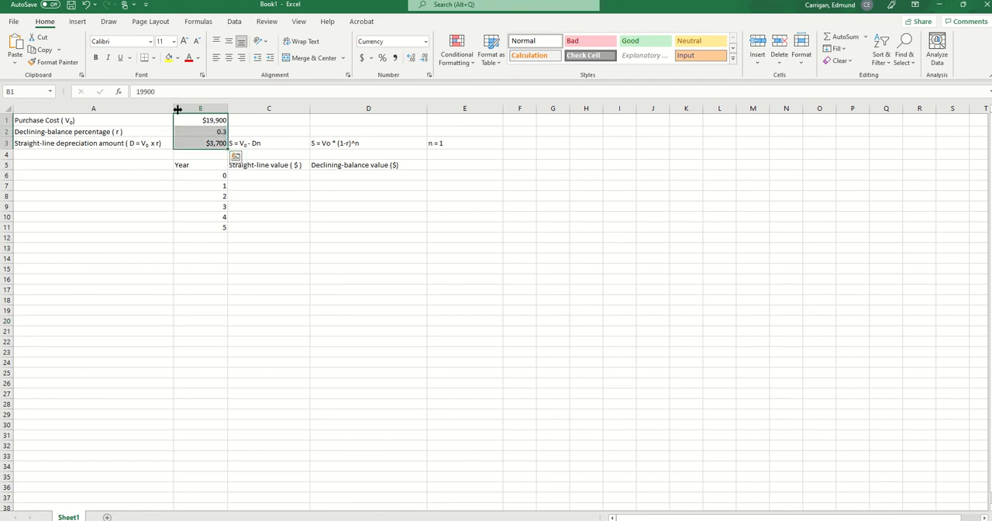
pyautogui.click(189, 57)
pyautogui.click(263, 375)
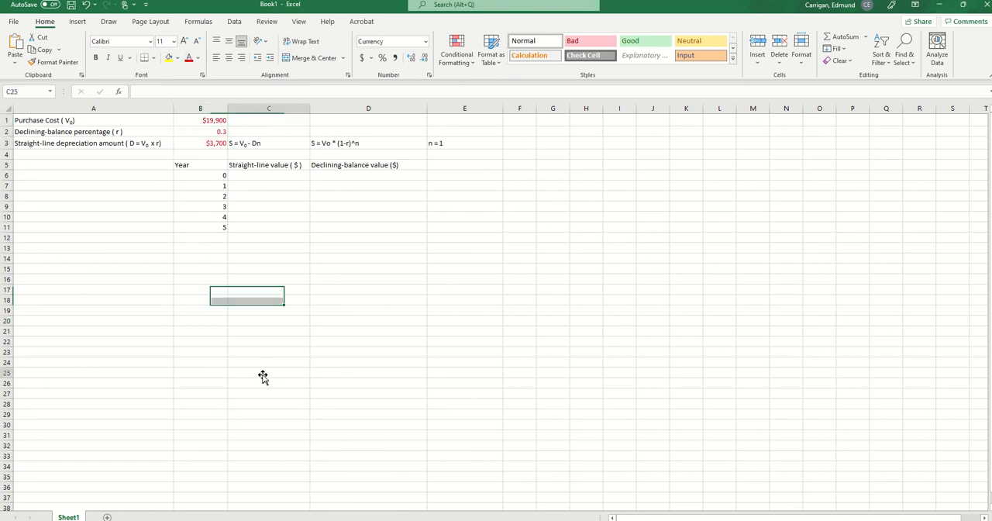
# - Set the year 0 straight-line value in C6 to the purchase cost with the formula =B1
pyautogui.click(271, 175)
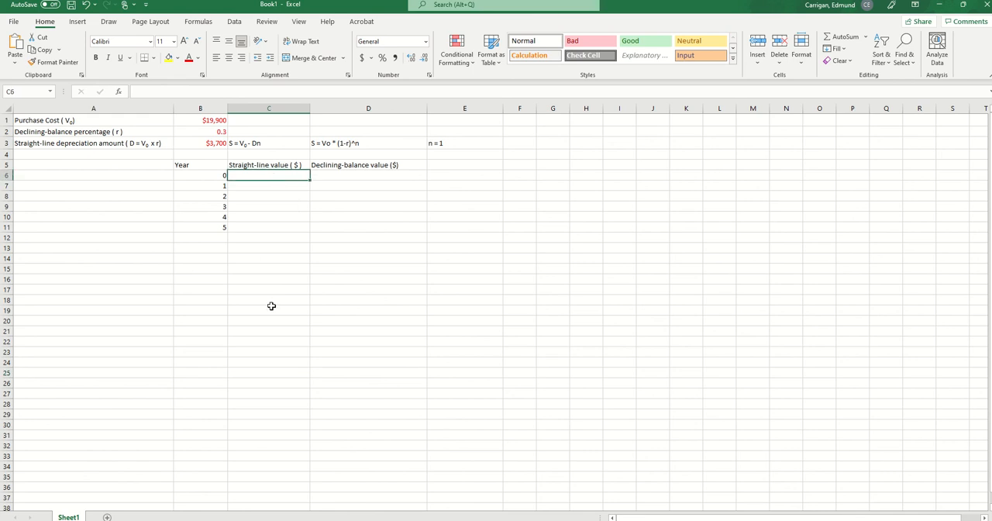
pyautogui.write('=')
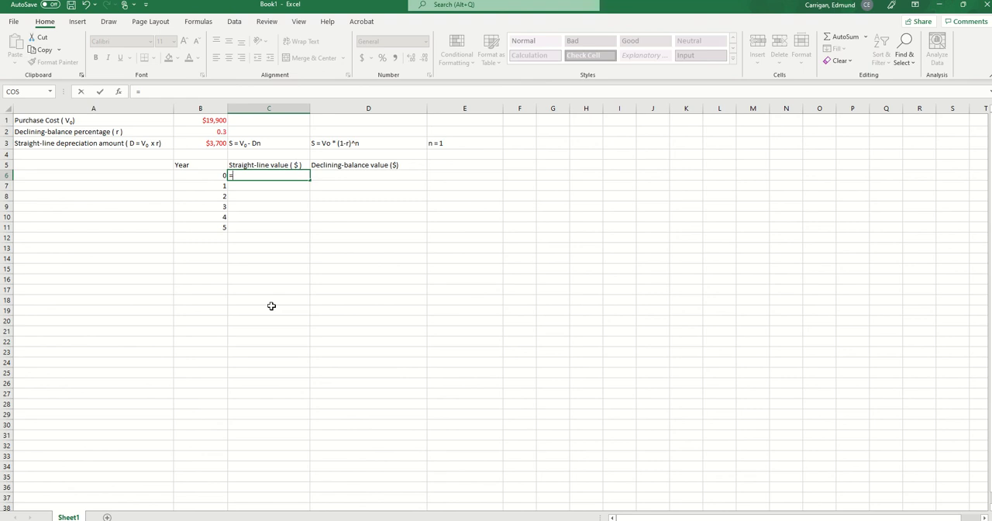
pyautogui.press('Escape')
pyautogui.write('=')
pyautogui.click(195, 119)
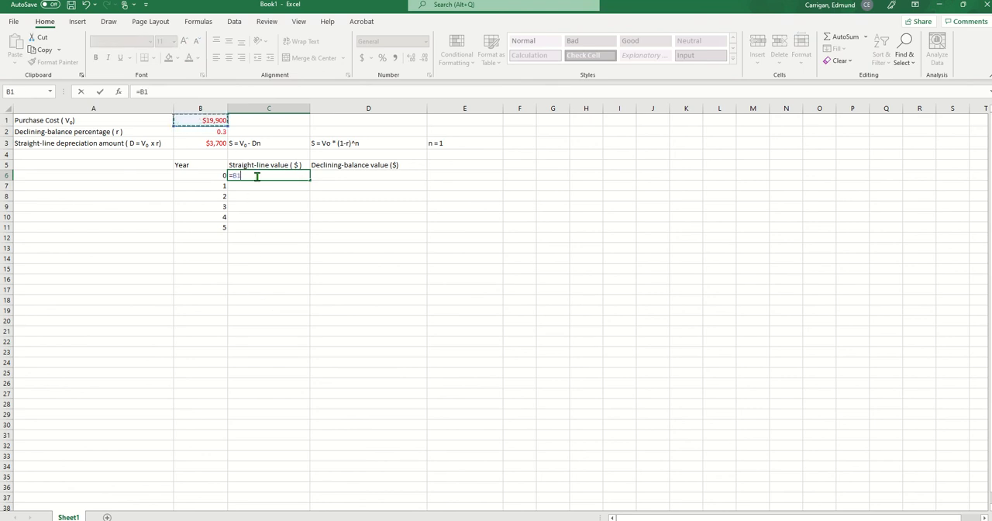
pyautogui.press('Return')
# - Set the year 0 declining-balance value in D6 to the purchase cost with the formula =B1
pyautogui.click(389, 175)
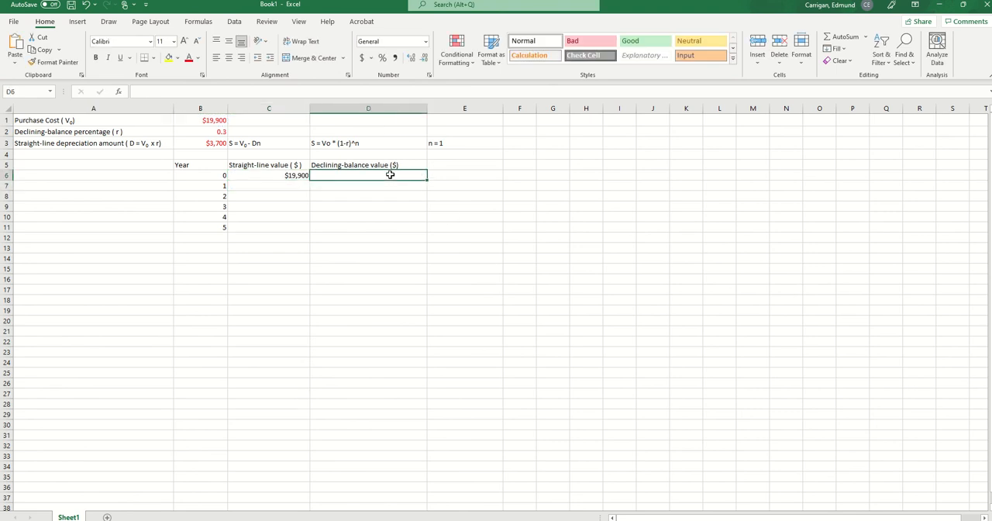
pyautogui.write('=')
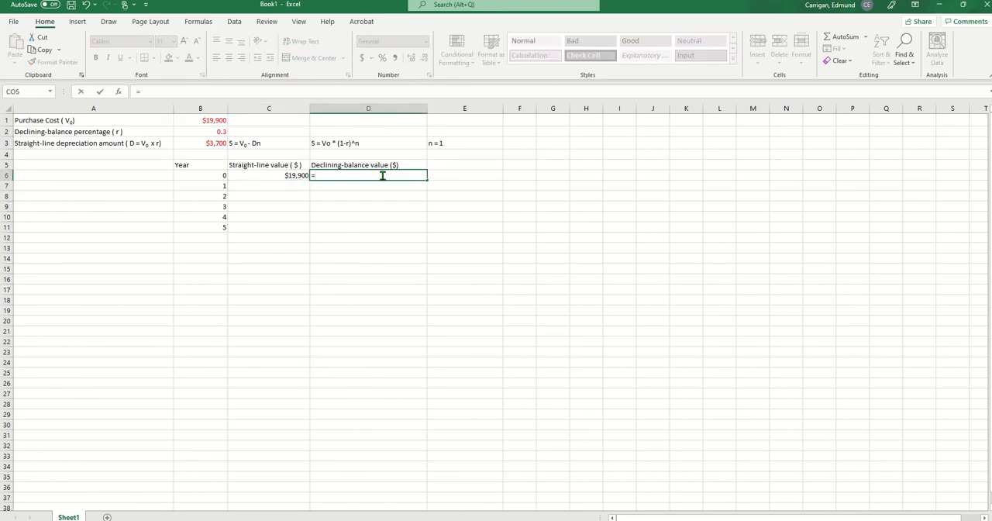
pyautogui.click(206, 116)
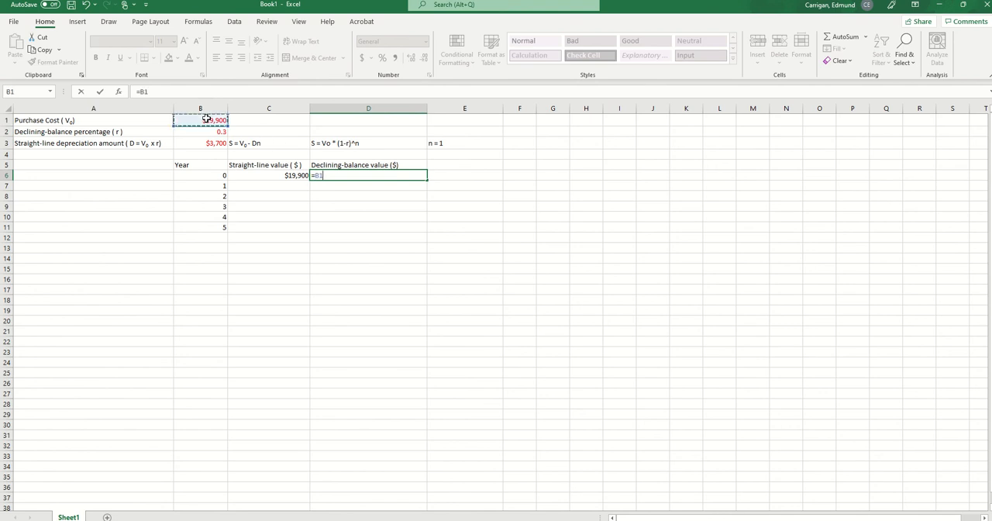
pyautogui.press('Return')
# - Enter the year 1 straight-line formula =C6-B3 in C7
pyautogui.click(258, 184)
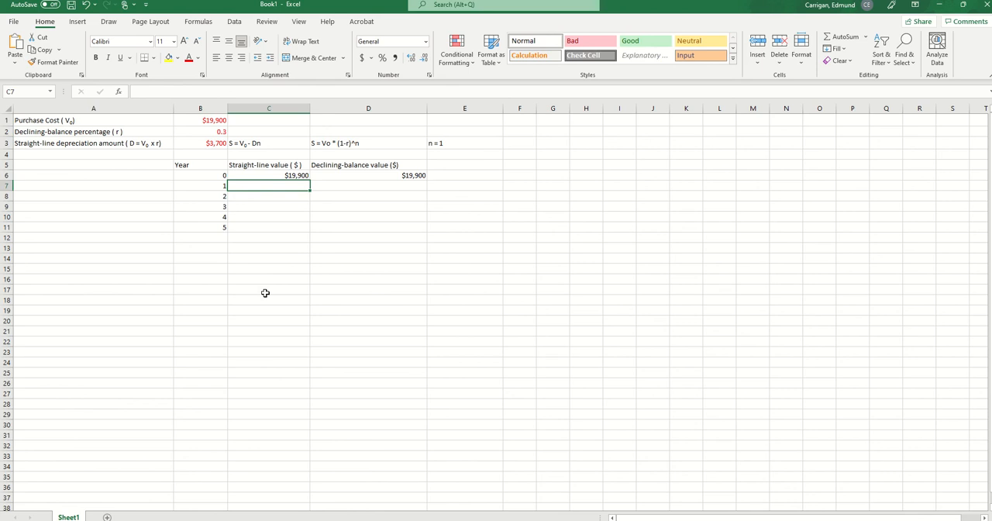
pyautogui.write('=')
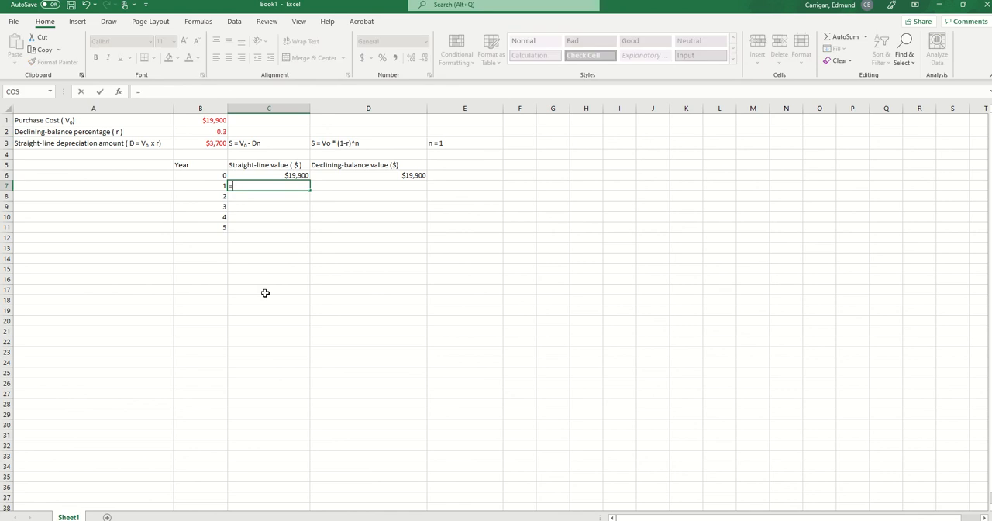
pyautogui.click(275, 174)
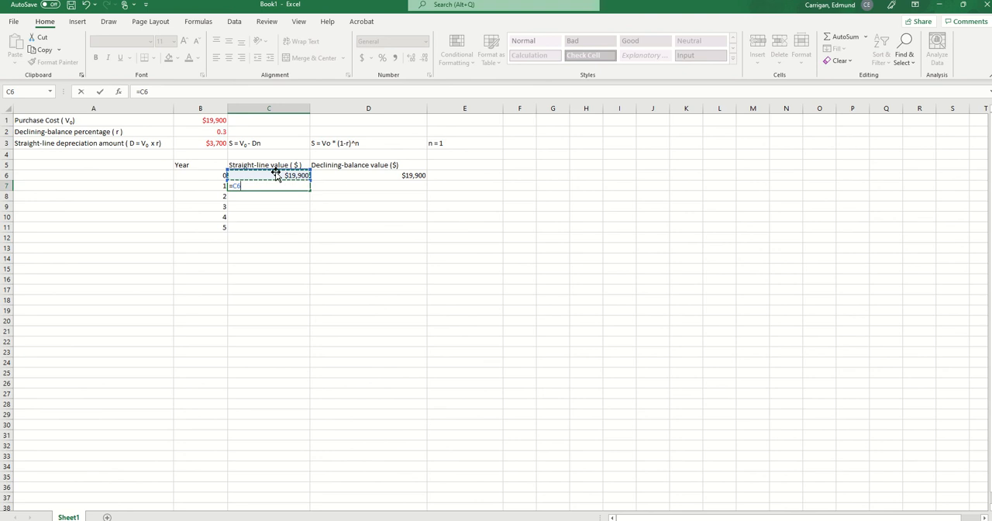
pyautogui.write('-')
pyautogui.click(191, 141)
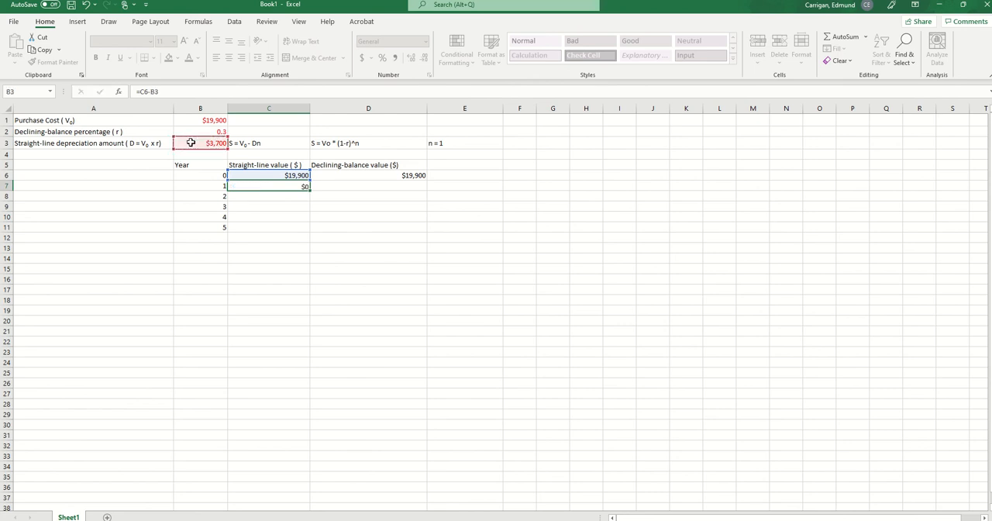
pyautogui.press('Return')
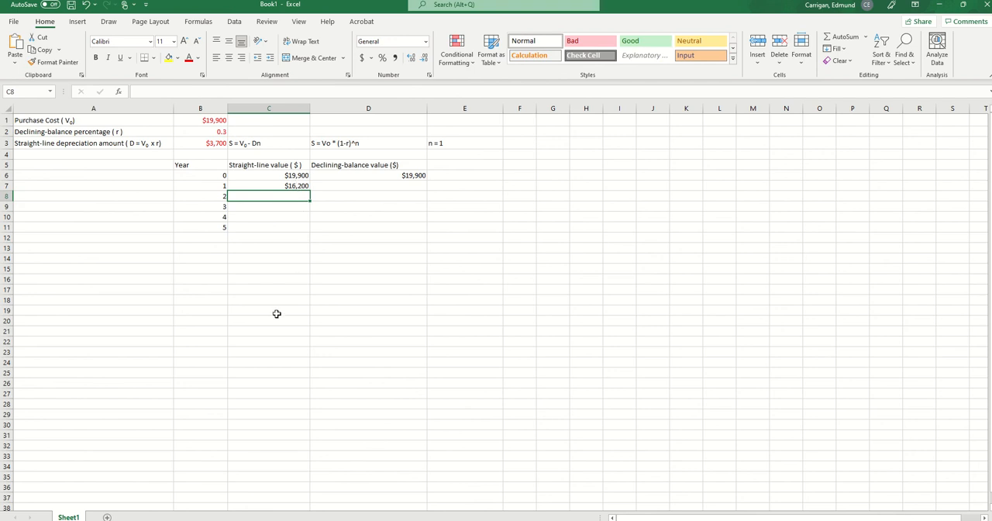
# - Enter the year 2 straight-line formula =C7-B3 in C8
pyautogui.write('=')
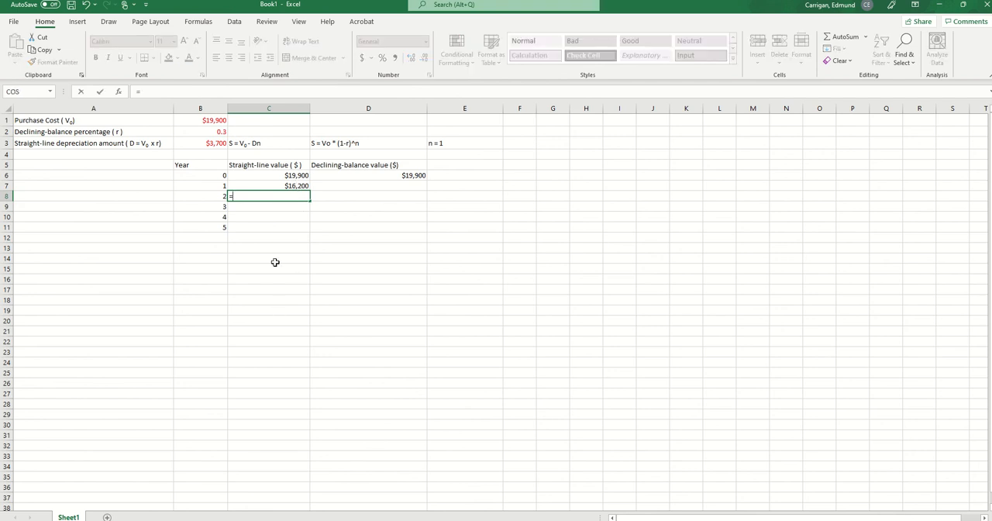
pyautogui.click(293, 186)
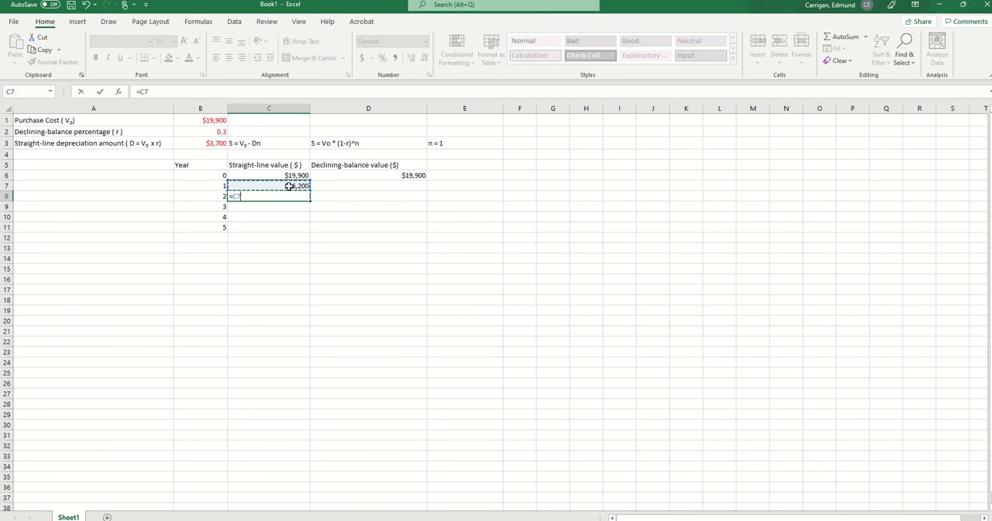
pyautogui.write('-')
pyautogui.click(206, 144)
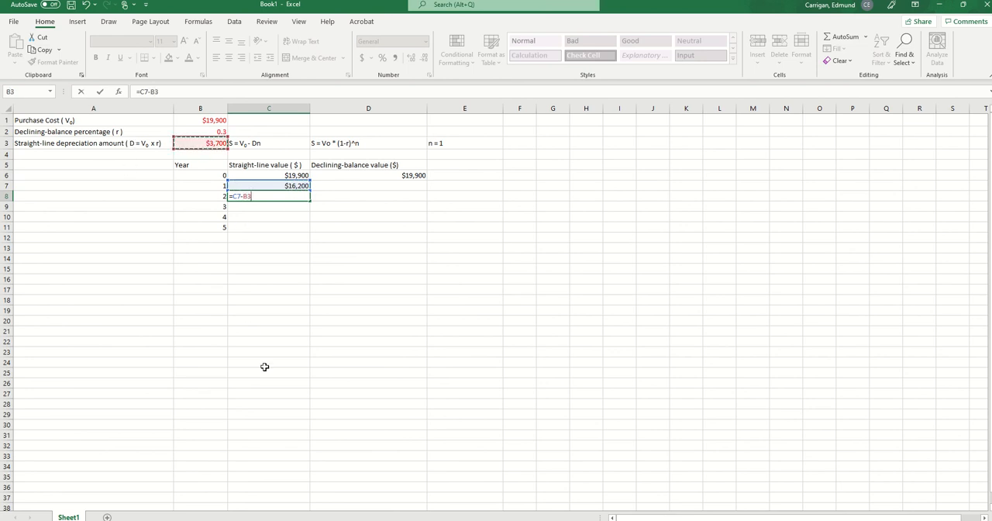
pyautogui.press('Return')
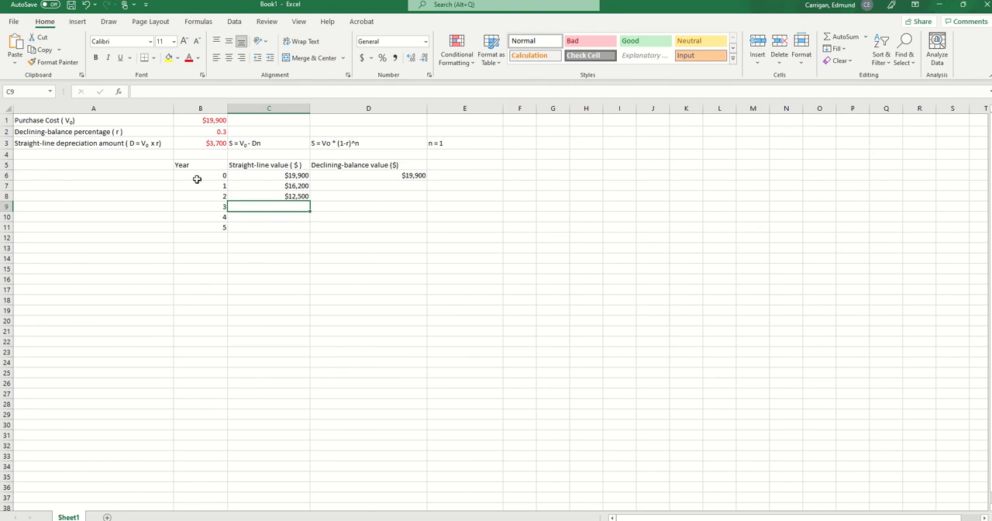
# - Try to fill the C7 formula down through C11 and inspect the copied formulas in C8 and C9
pyautogui.click(271, 184)
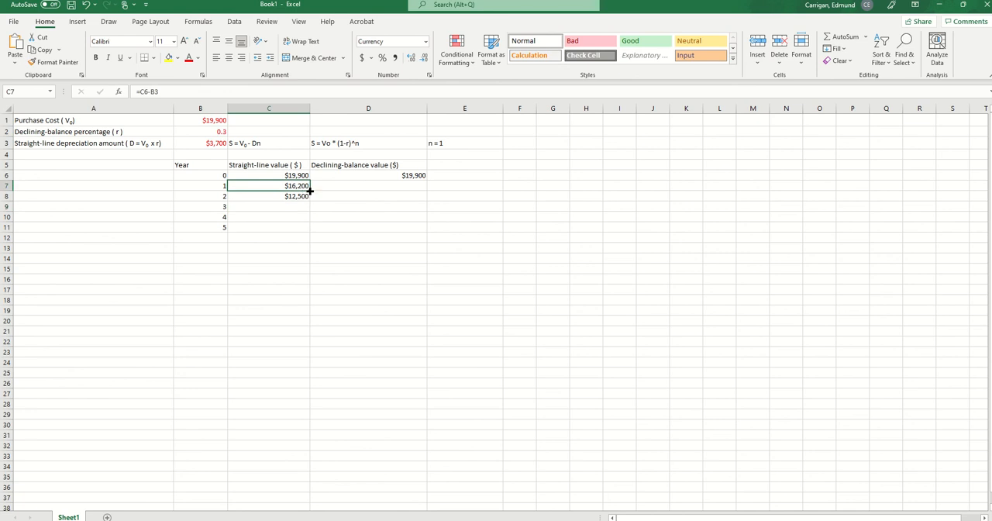
pyautogui.moveTo(309, 192); pyautogui.dragTo(310, 233)
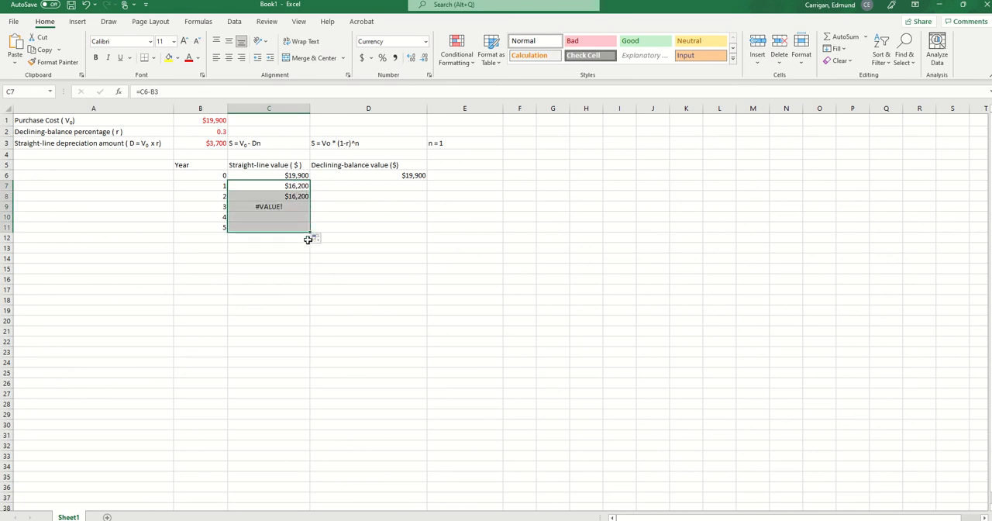
pyautogui.click(270, 197)
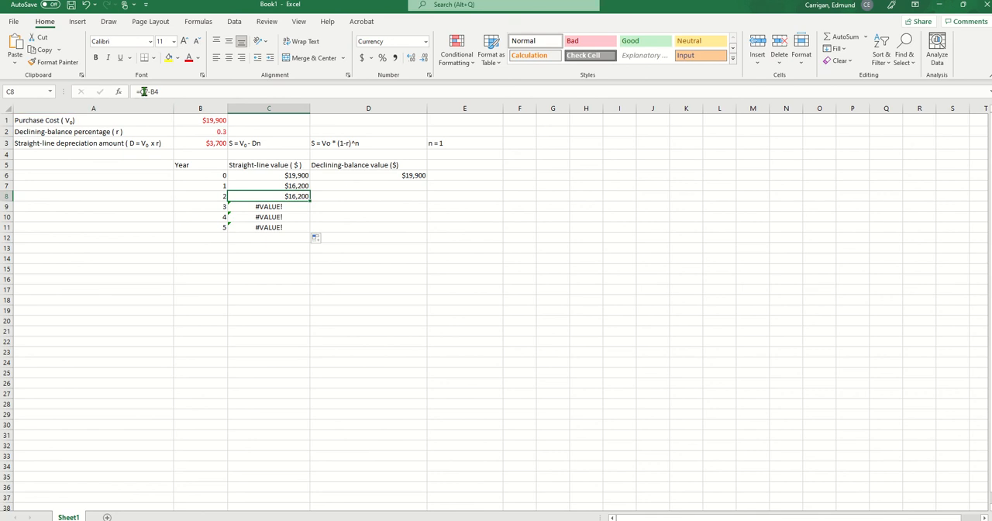
pyautogui.click(246, 205)
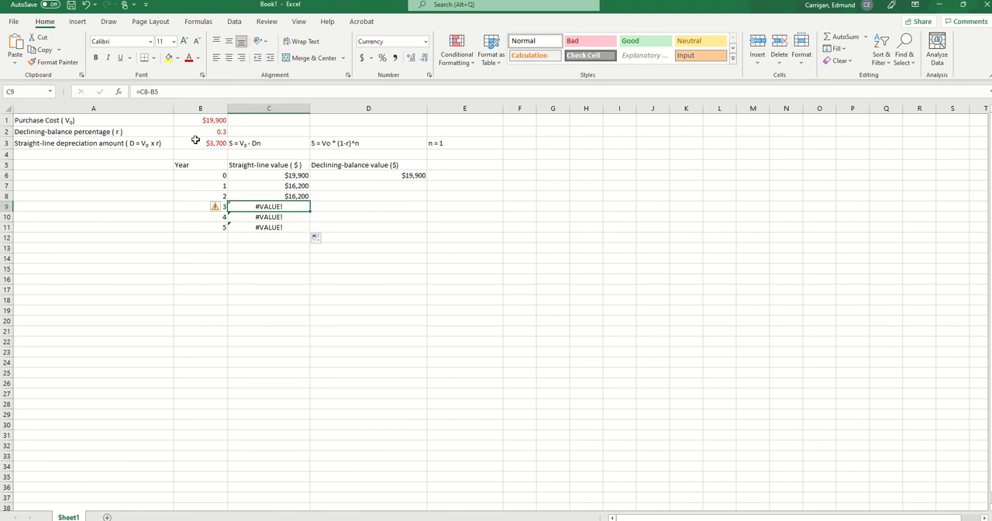
pyautogui.click(278, 195)
# - Fix the row of the depreciation amount reference in C7 so the formula is =C6-B$3
pyautogui.click(273, 186)
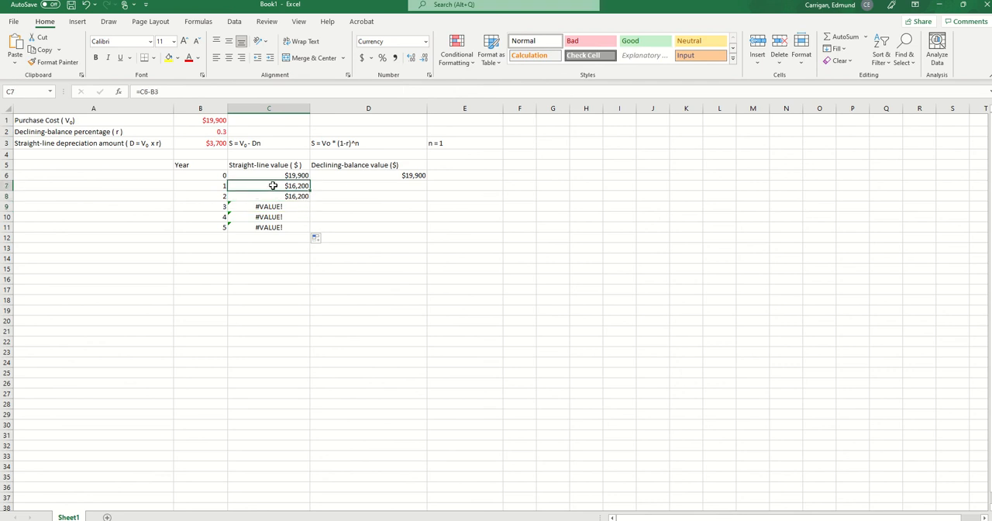
pyautogui.click(155, 91)
pyautogui.press('BackSpace')
pyautogui.press('BackSpace')
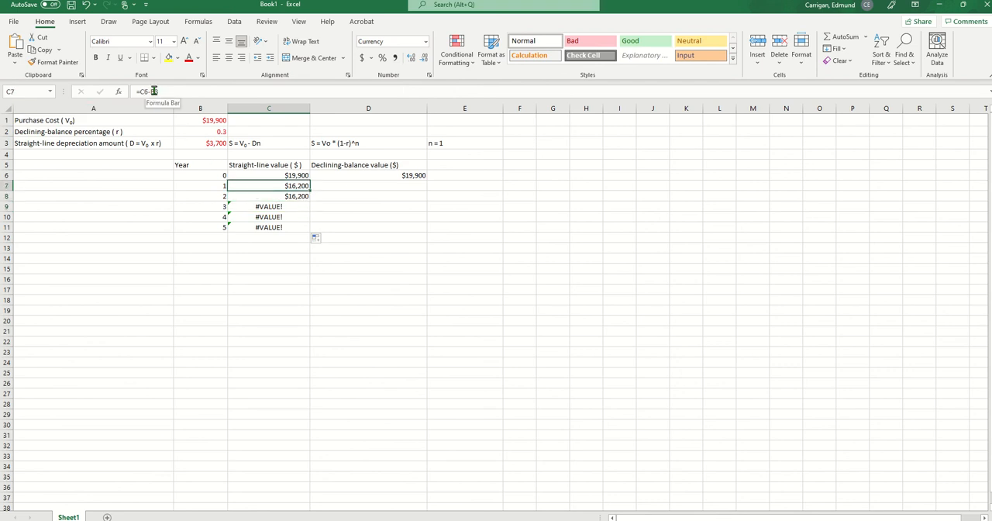
pyautogui.click(203, 144)
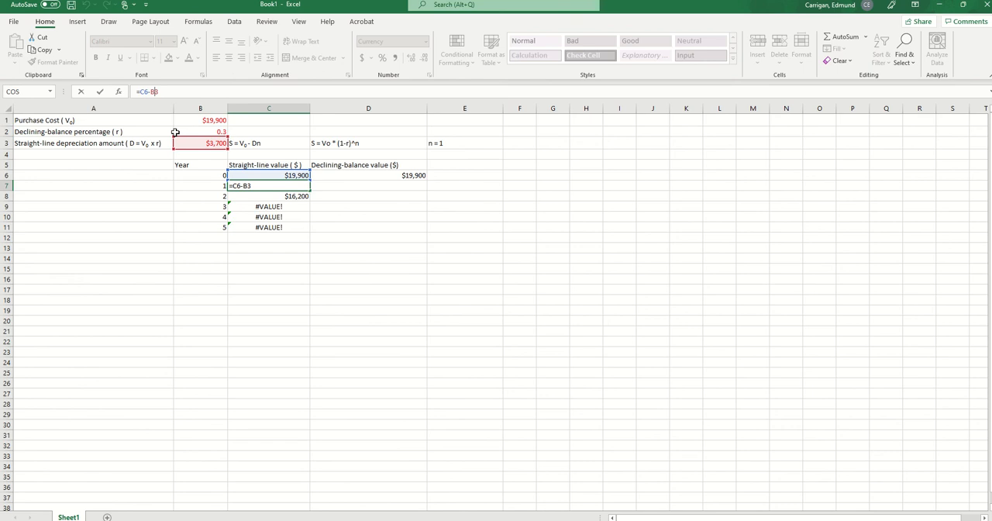
pyautogui.press('Left')
pyautogui.write('$')
pyautogui.press('Return')
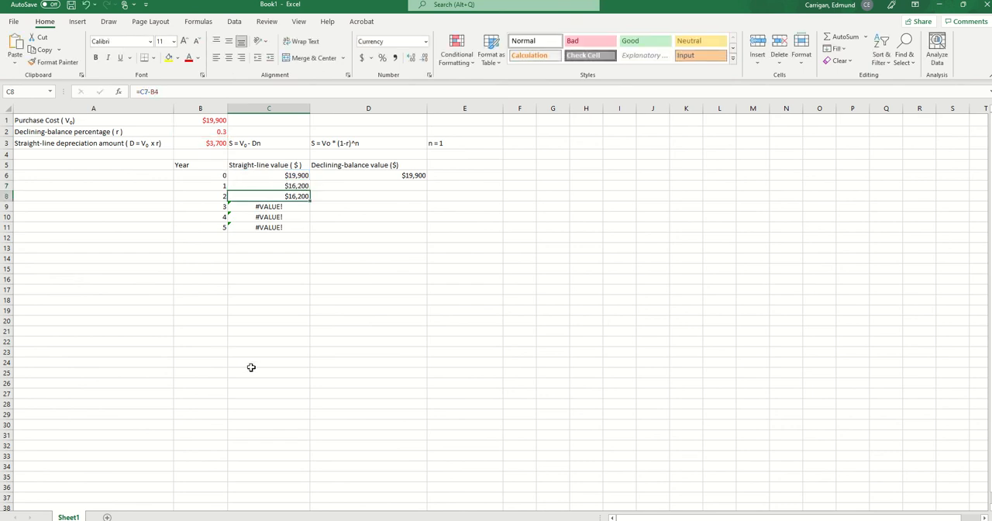
# - Fill the straight-line formula from C7 down through C11 for years 2 to 5
pyautogui.click(253, 183)
pyautogui.hotkey('ctrl', 'c')
pyautogui.click(253, 183)
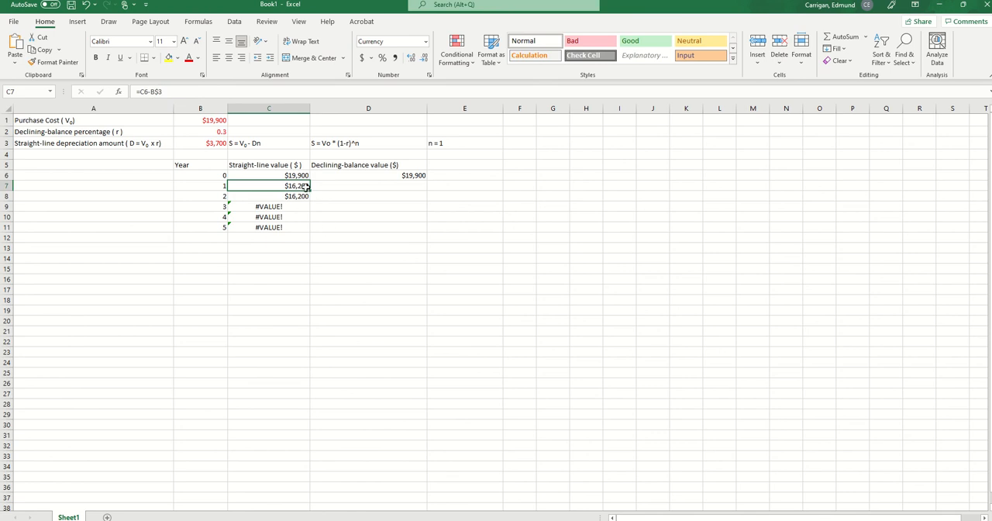
pyautogui.moveTo(310, 194); pyautogui.dragTo(305, 234)
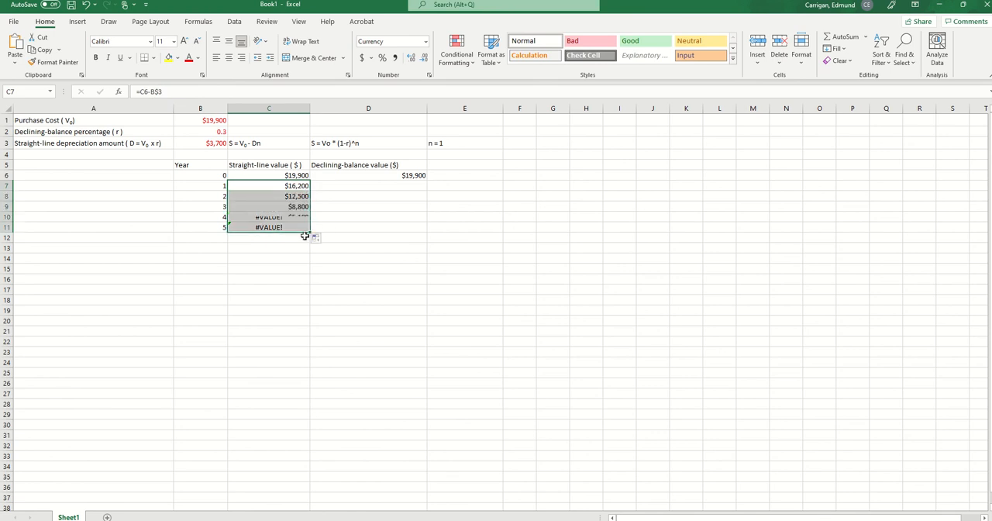
# - Enter the year 1 declining-balance formula =D6*(1-B2) in D7
pyautogui.click(392, 186)
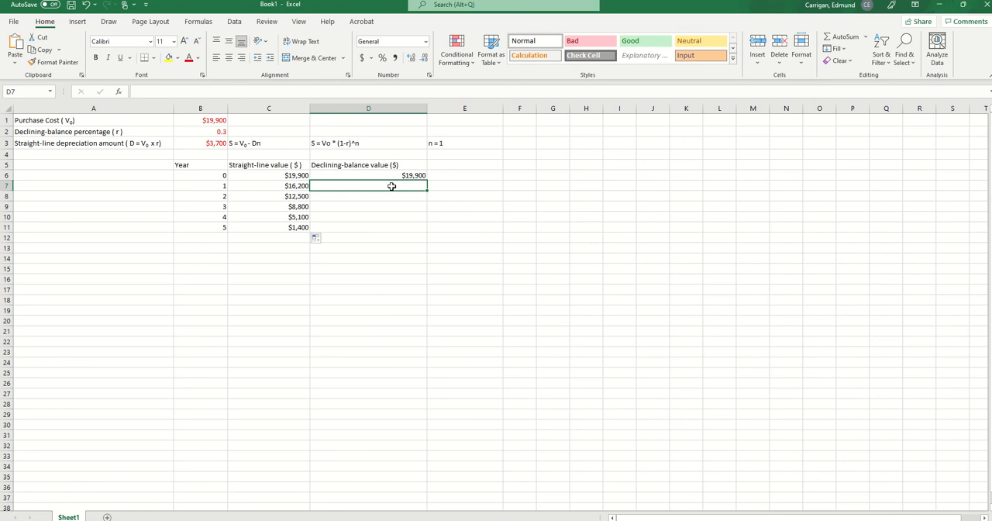
pyautogui.write('=')
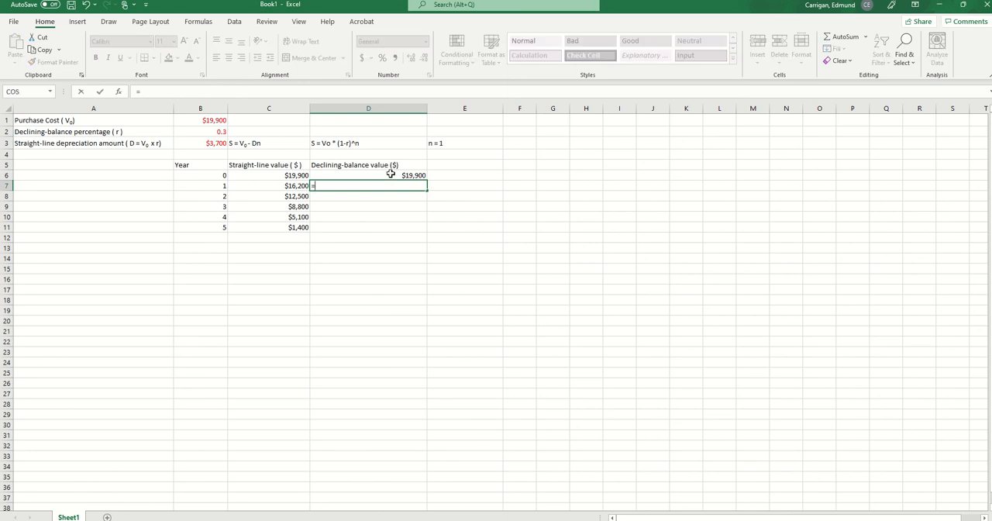
pyautogui.click(391, 175)
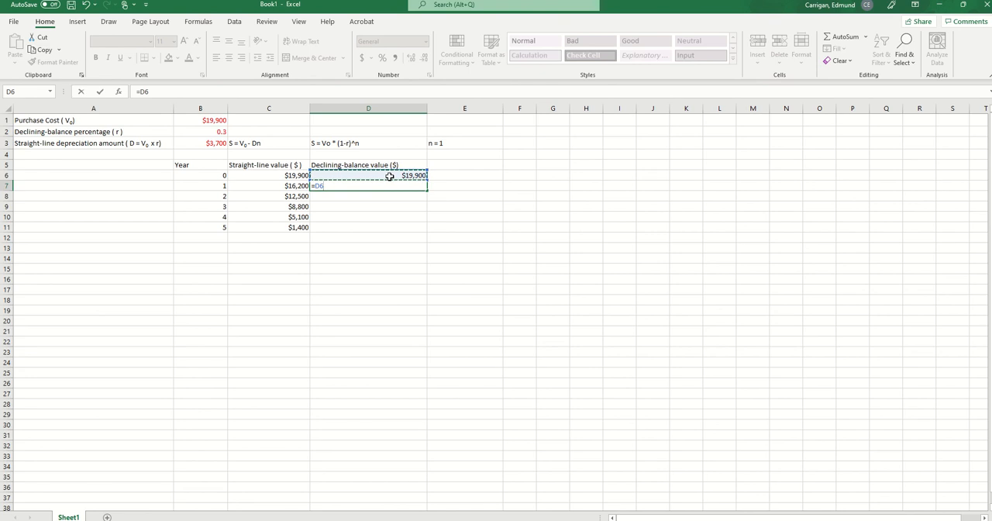
pyautogui.write('*')
pyautogui.click(203, 131)
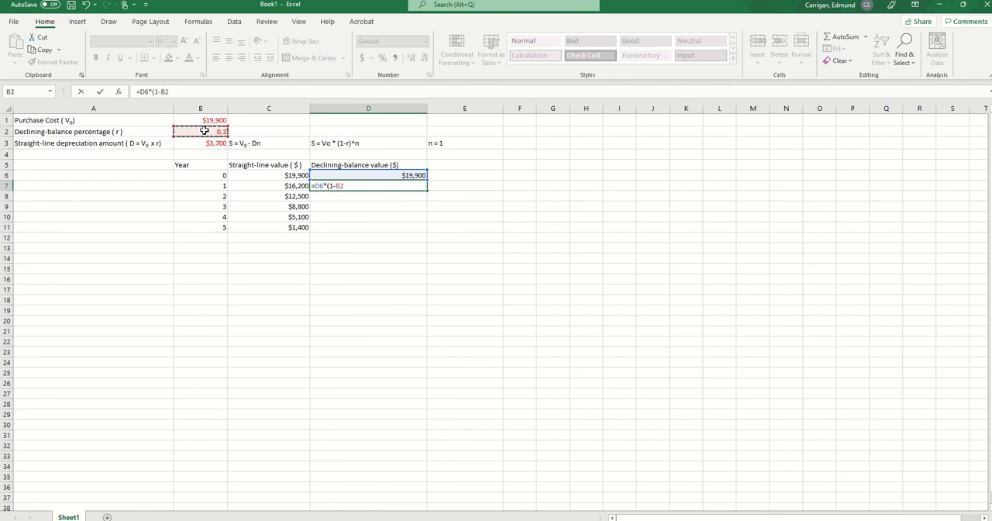
pyautogui.write(')')
pyautogui.press('Return')
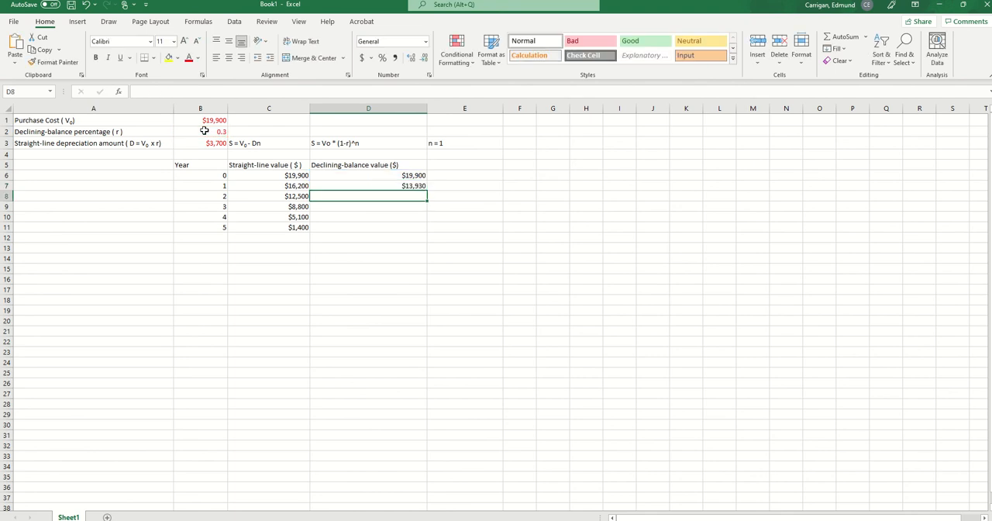
# - Fix the row of the rate reference in D7 so the formula is =D6*(1-B$2), and fill it down through D11
pyautogui.click(361, 185)
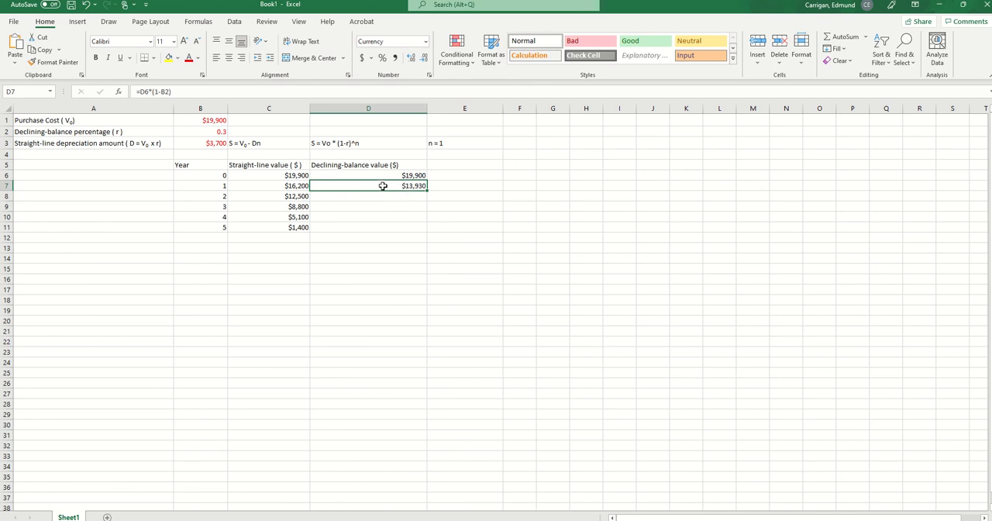
pyautogui.click(163, 92)
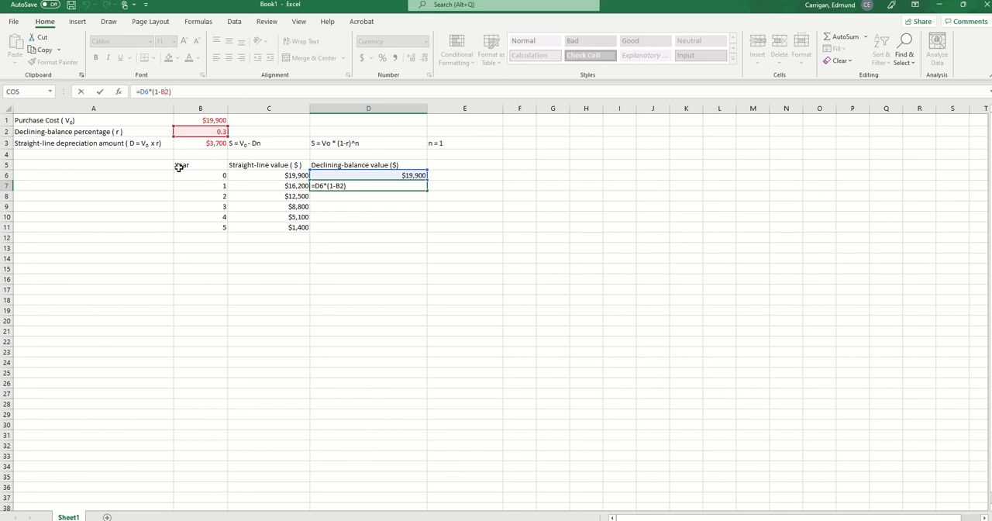
pyautogui.click(472, 364)
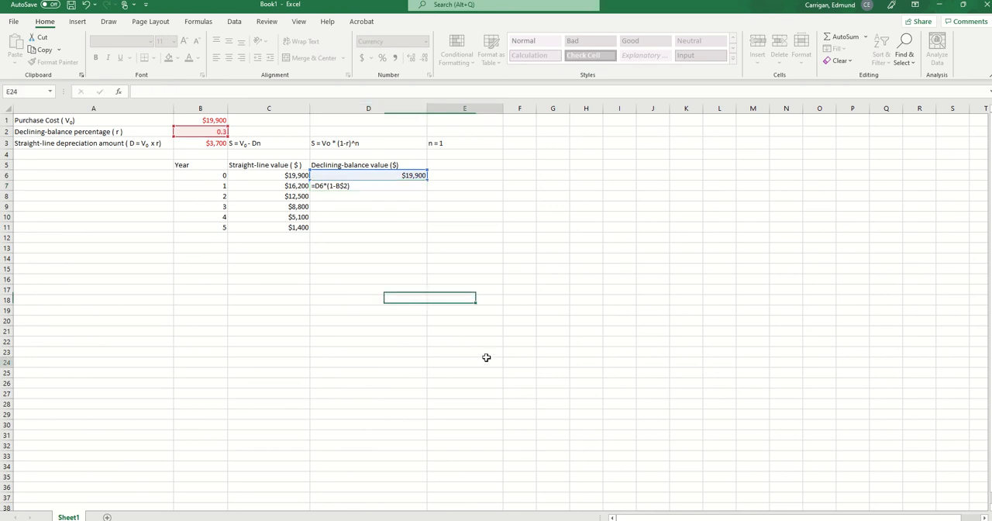
pyautogui.click(385, 187)
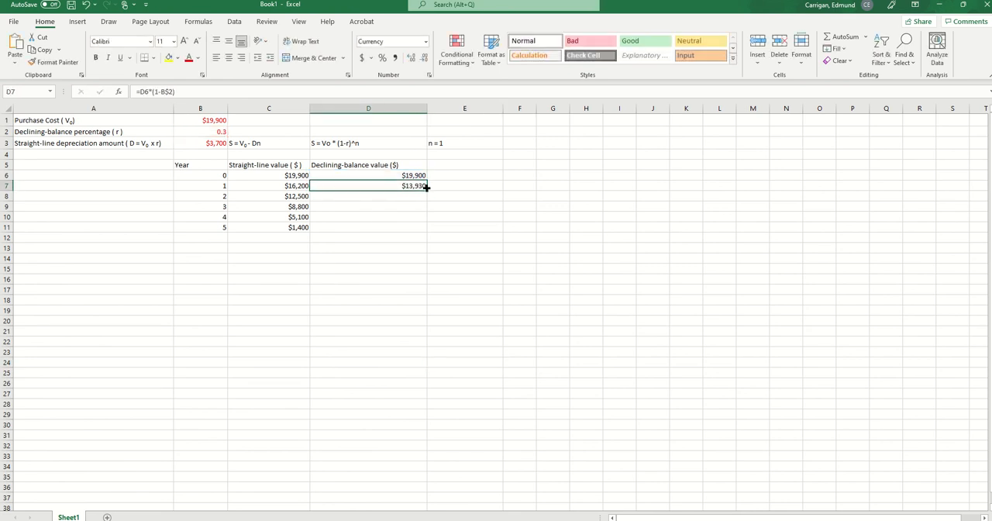
pyautogui.moveTo(426, 186); pyautogui.dragTo(425, 229)
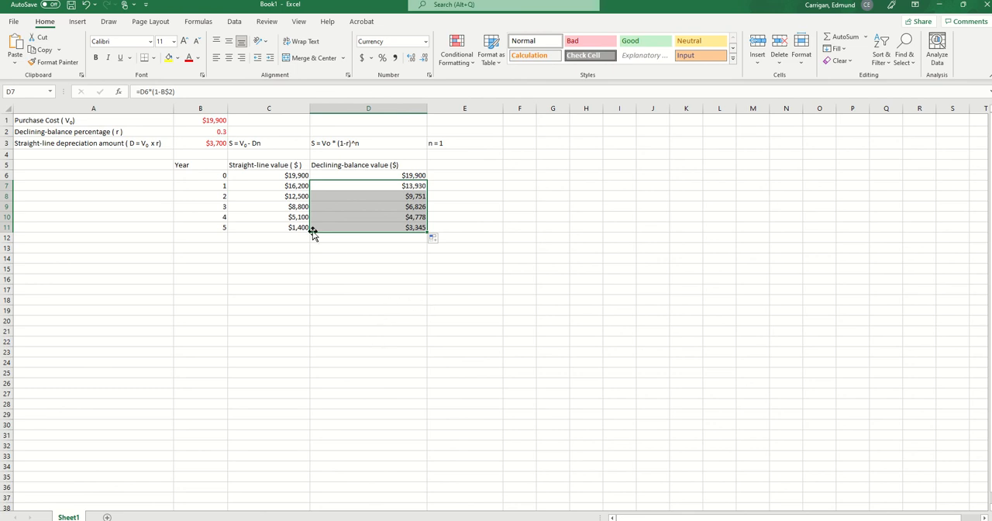
# - Set the font color of the year 5 values in C11 and D11 to the standard green
pyautogui.click(269, 225)
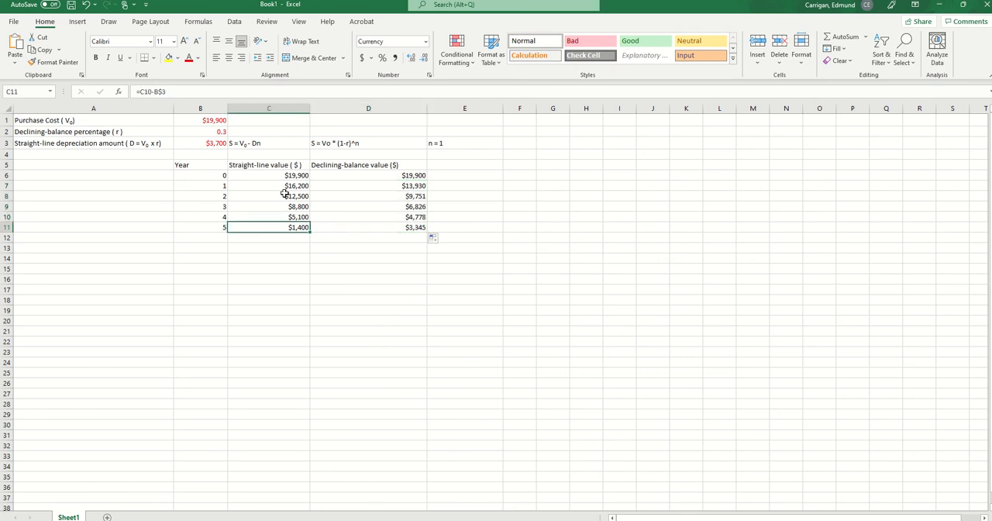
pyautogui.click(199, 62)
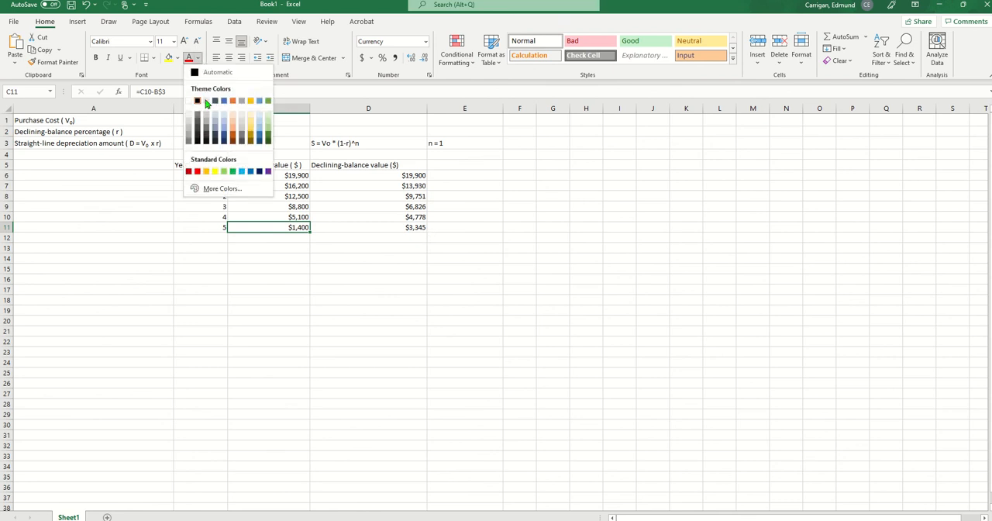
pyautogui.click(236, 170)
pyautogui.click(360, 228)
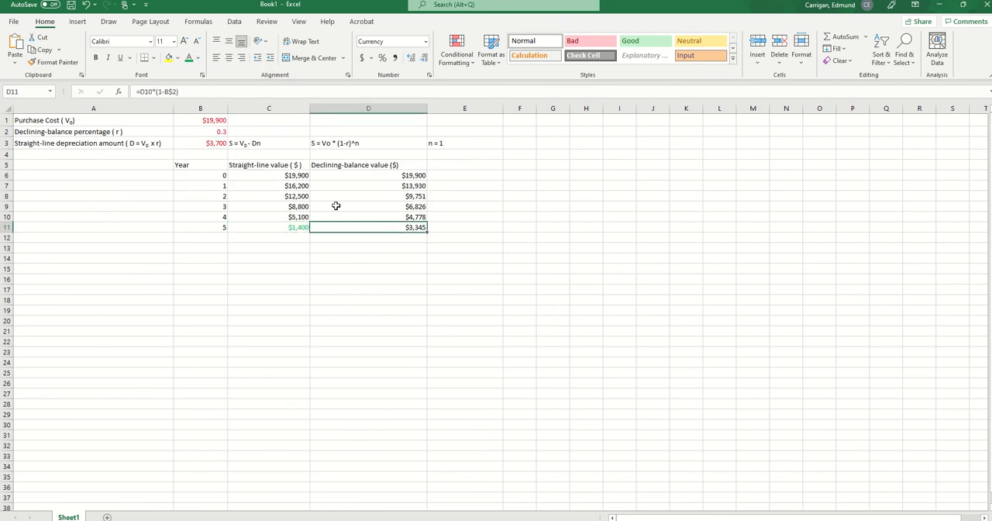
pyautogui.click(198, 58)
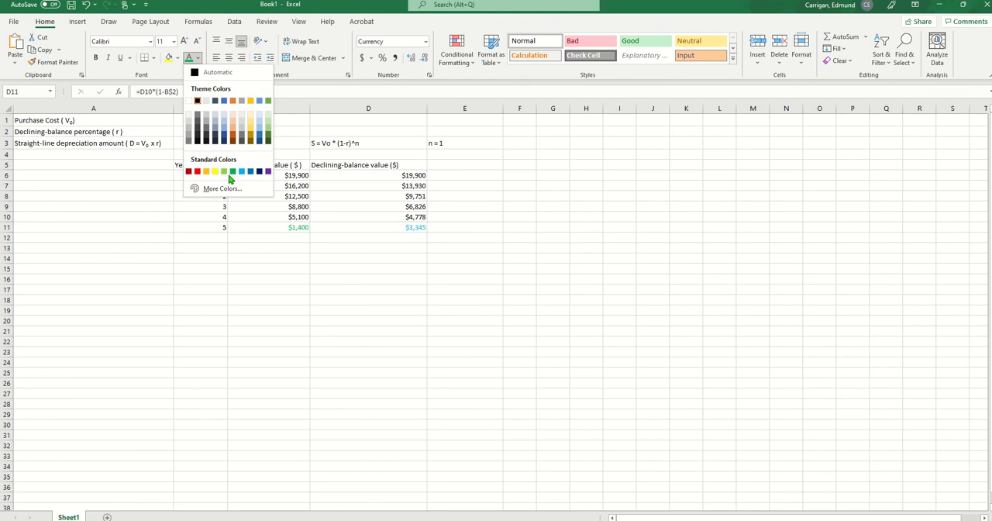
pyautogui.click(232, 172)
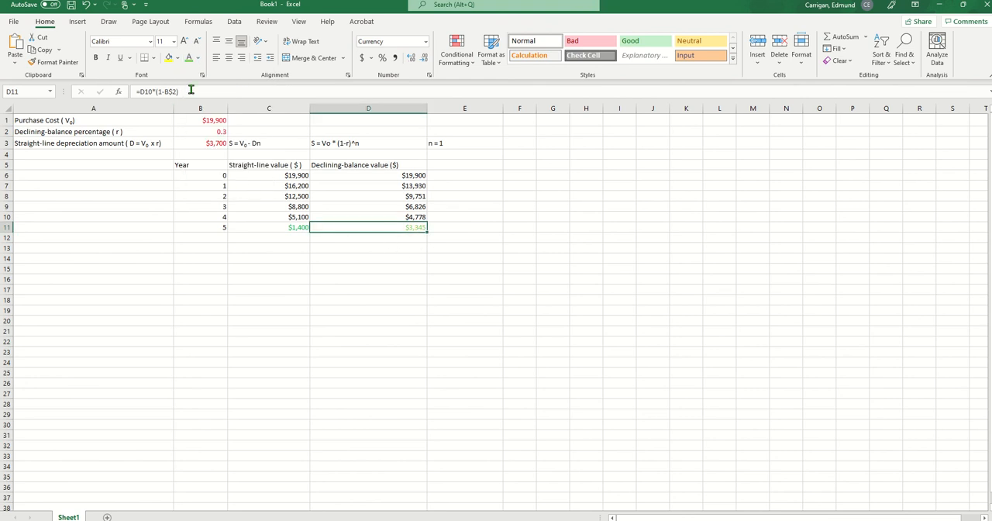
pyautogui.click(198, 58)
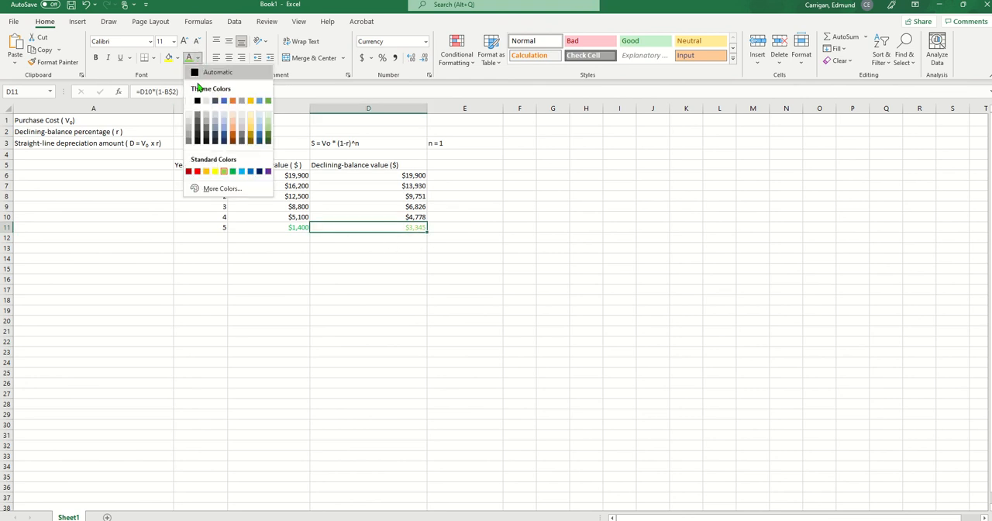
pyautogui.click(233, 171)
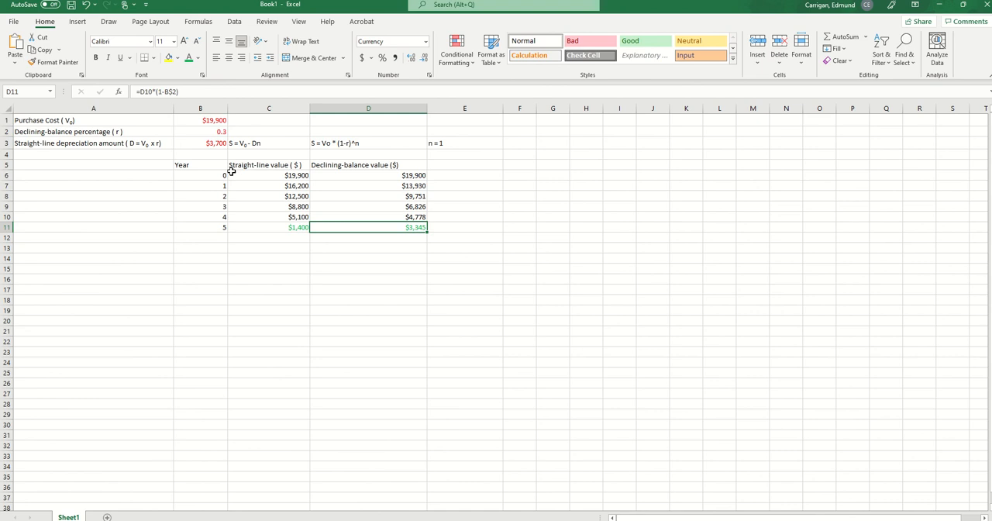
pyautogui.click(376, 319)
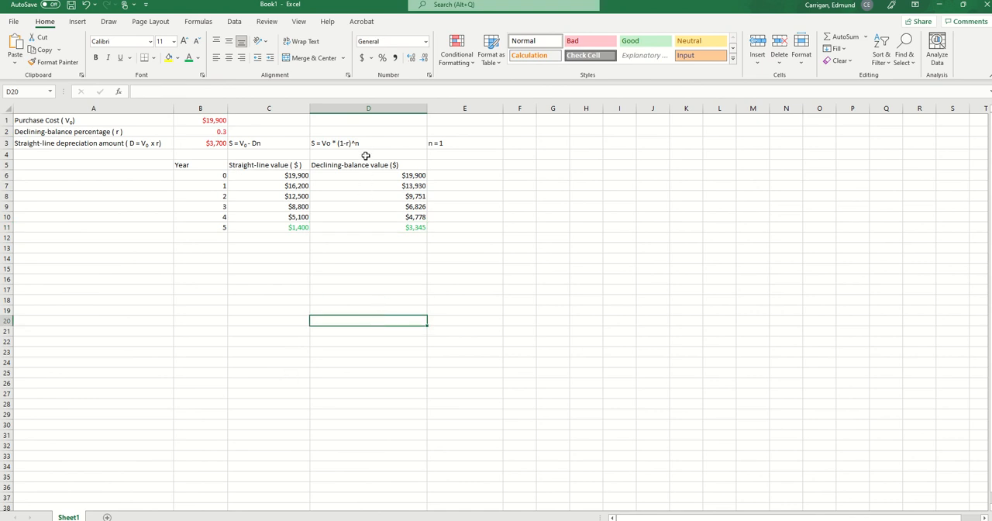
pyautogui.moveTo(410, 15)
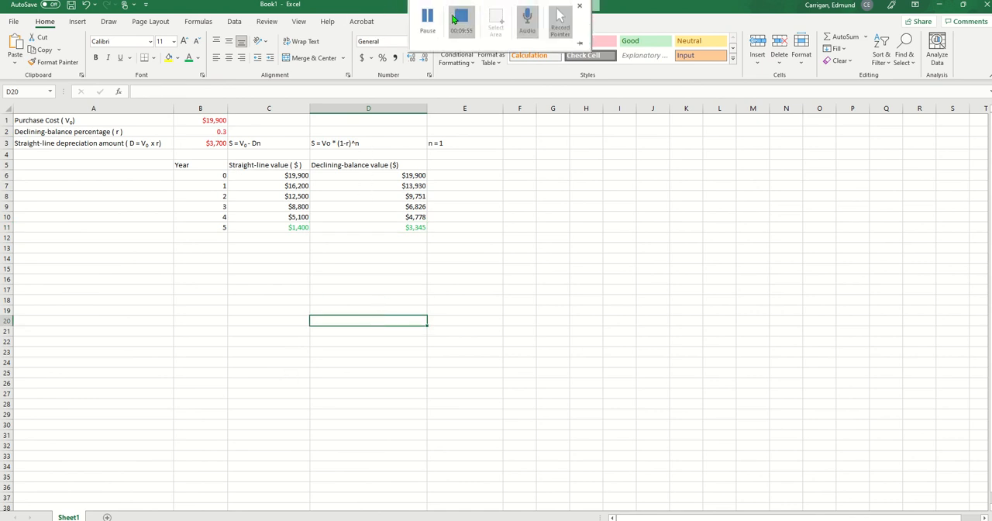